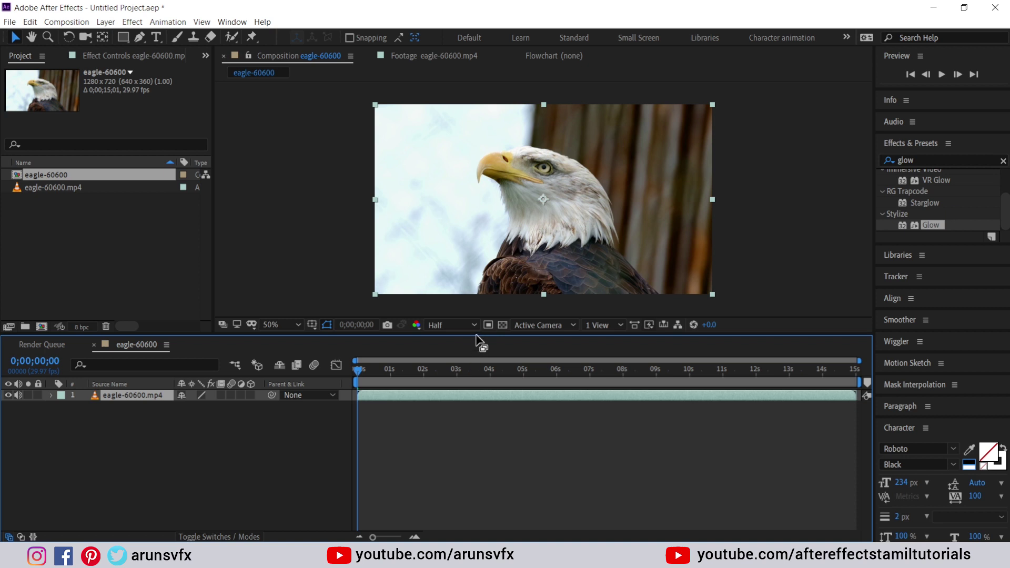
Step: Activate the Roto Brush tool and open the eagle-60600.mp4 layer in its own layer viewer
left_click_drag(478, 336, 478, 350)
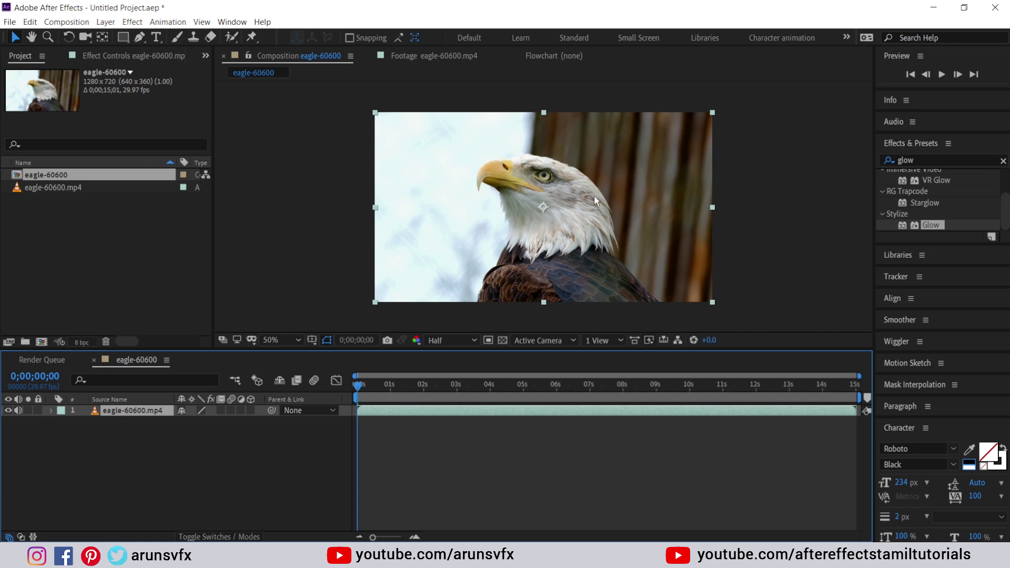
left_click(230, 38)
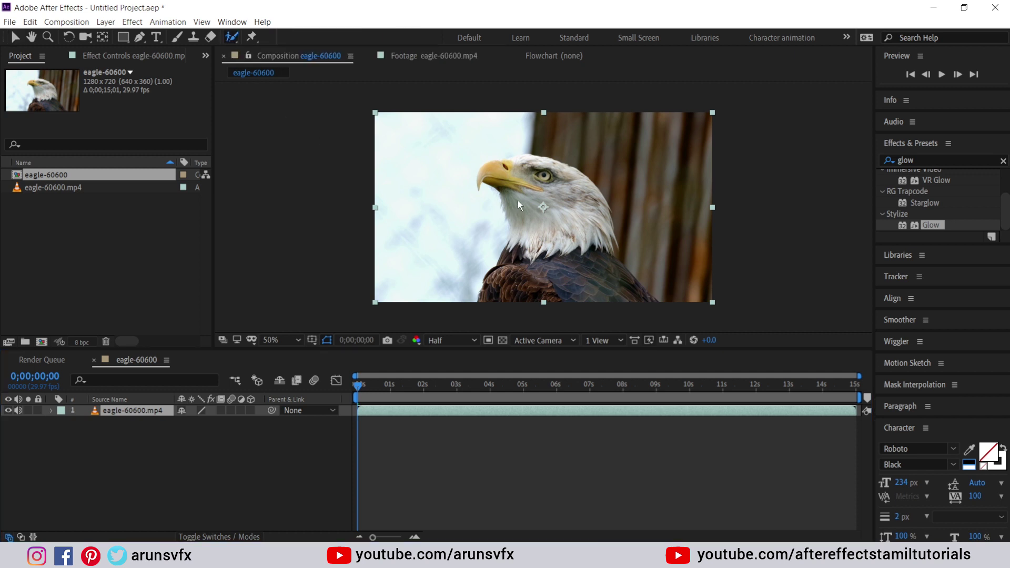
double_click(538, 229)
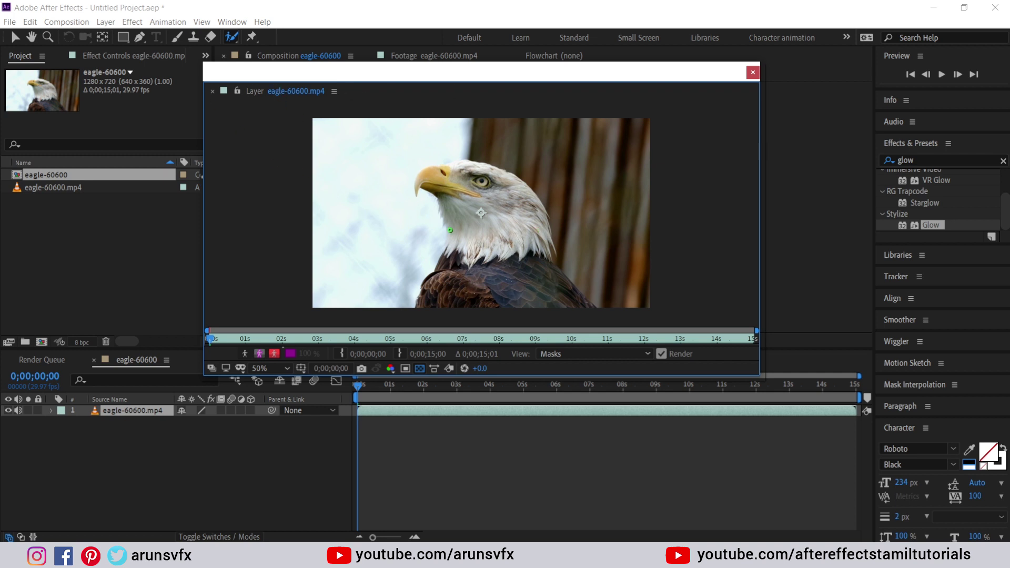
key("period")
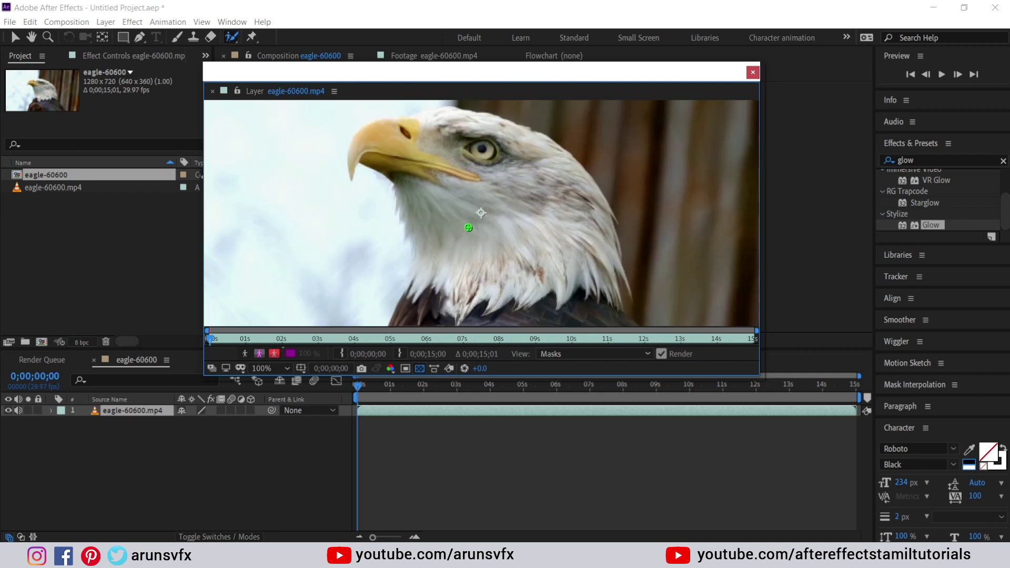
key("comma")
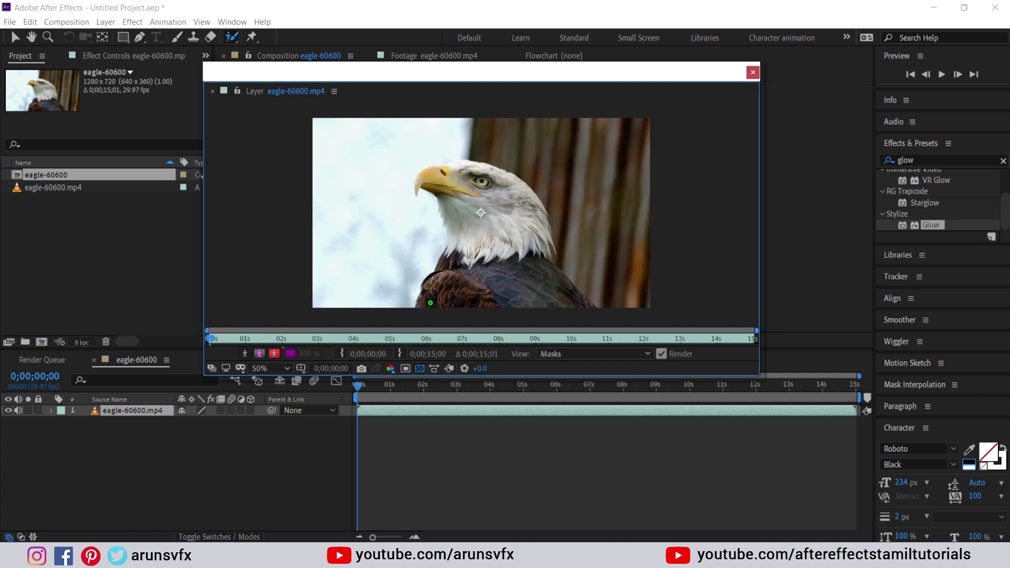
Step: Paint Roto Brush foreground strokes over the eagle's head, neck feathers and body on the first frame
mouse_move(422, 306)
left_mouse_down()
mouse_move(460, 239)
mouse_move(447, 192)
mouse_move(429, 176)
mouse_move(463, 172)
mouse_move(506, 206)
left_mouse_up()
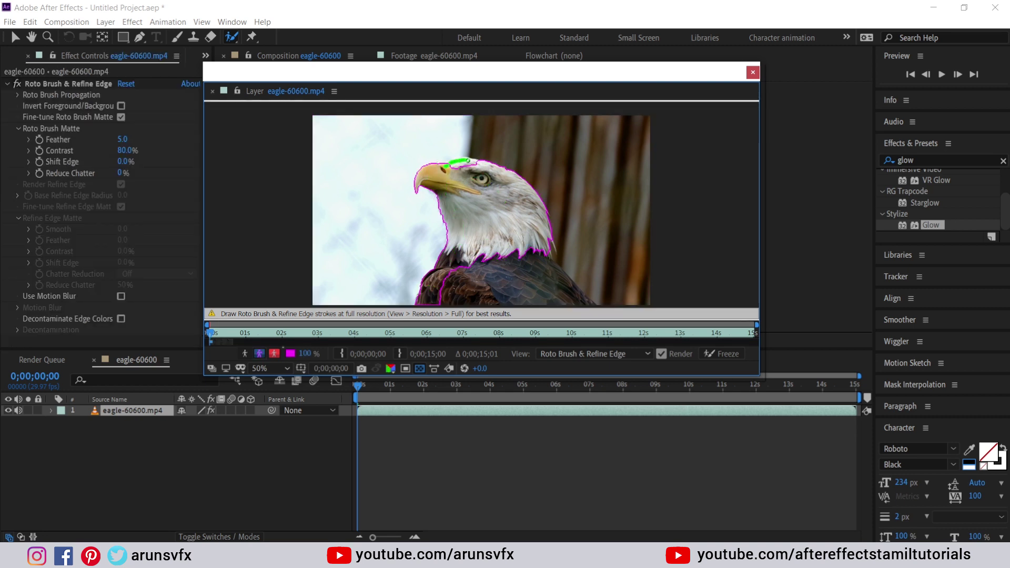
left_click_drag(478, 166, 478, 166)
mouse_move(473, 247)
left_mouse_down()
mouse_move(490, 286)
mouse_move(564, 299)
mouse_move(519, 245)
left_mouse_up()
left_click_drag(520, 296, 589, 307)
left_click_drag(474, 216, 474, 216)
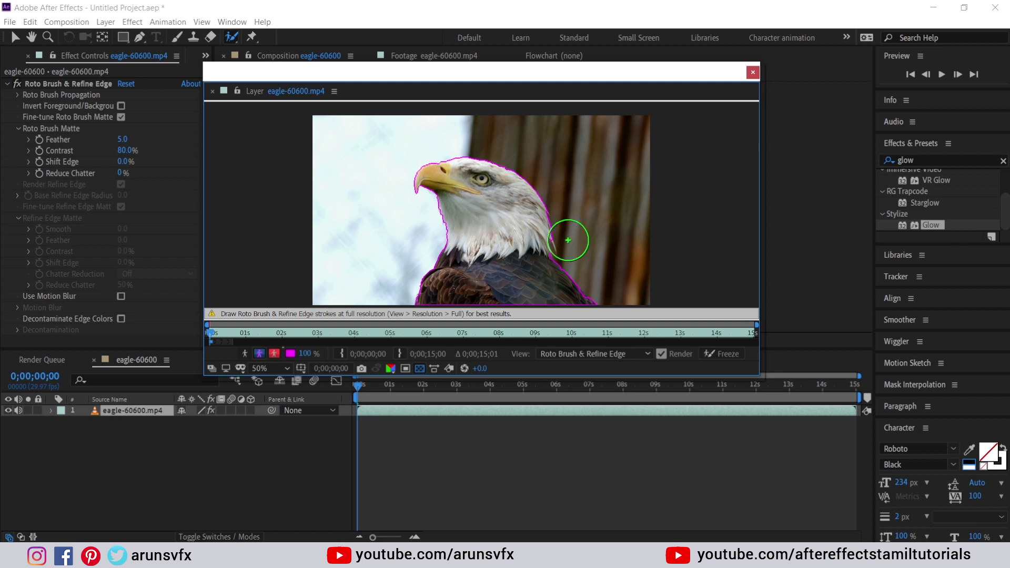
Step: Refine the first-frame selection behind the eagle's neck and back, subtracting the wooden background
left_click_drag(510, 230, 509, 231)
left_click_drag(552, 262, 561, 261)
key("alt")
mouse_move(572, 252)
left_mouse_down()
mouse_move(580, 260)
mouse_move(528, 241)
mouse_move(539, 258)
left_mouse_up()
left_click_drag(541, 270, 543, 272)
Step: Propagate the Roto Brush selection frame by frame to 0;00;00;20 and expand the Roto Brush Propagation settings
key("Page_Down")
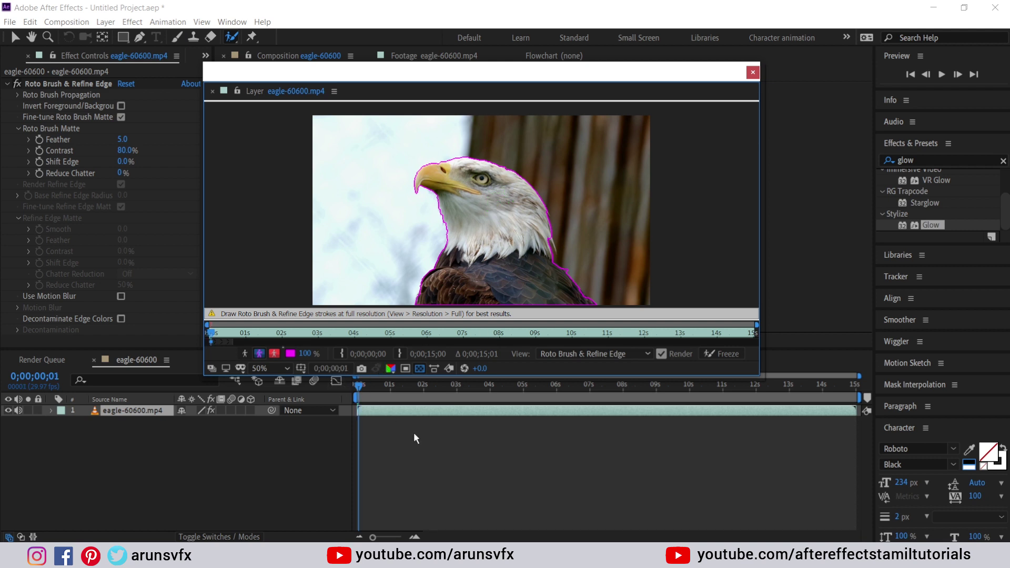
key("Page_Down")
key("Page_Down")
key("Page_Down")
key("Page_Down")
key("Page_Down")
key("Page_Down")
key("Page_Down")
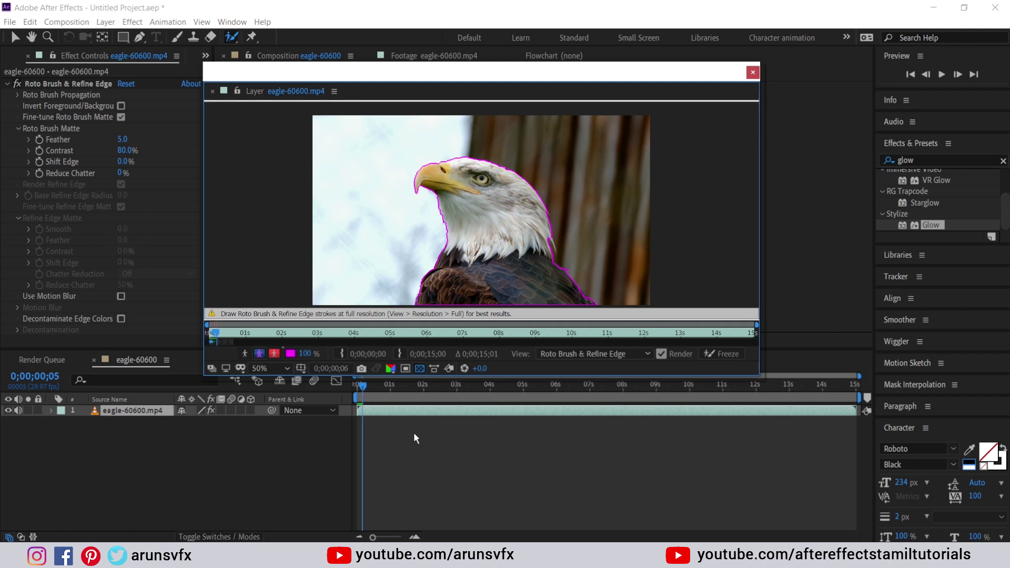
key("Page_Down")
key("Page_Down")
key("Page_Down")
key("Page_Down")
key("Page_Down")
key("Page_Down")
key("Page_Down")
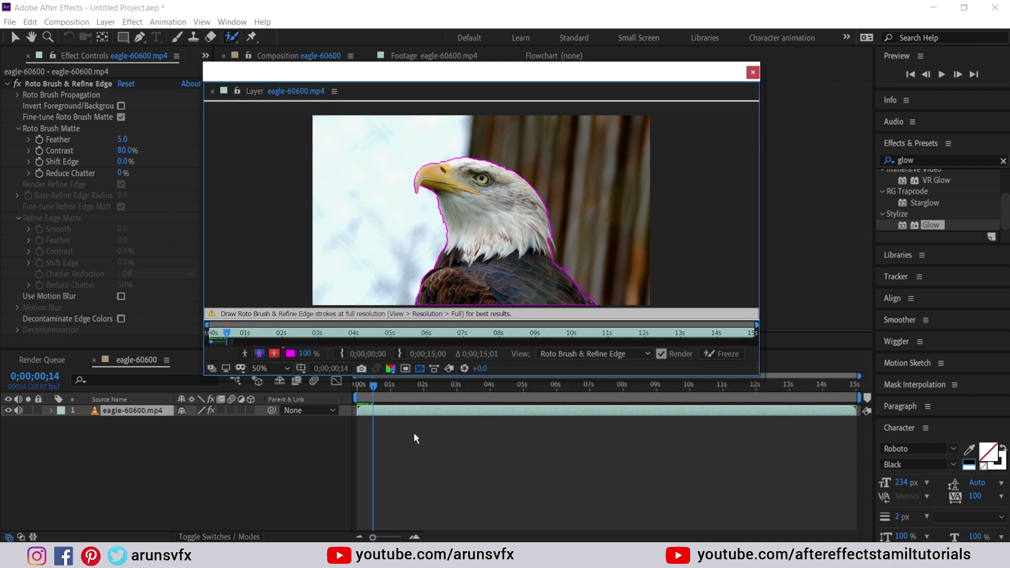
key("Page_Down")
key("Page_Down")
key("Page_Down")
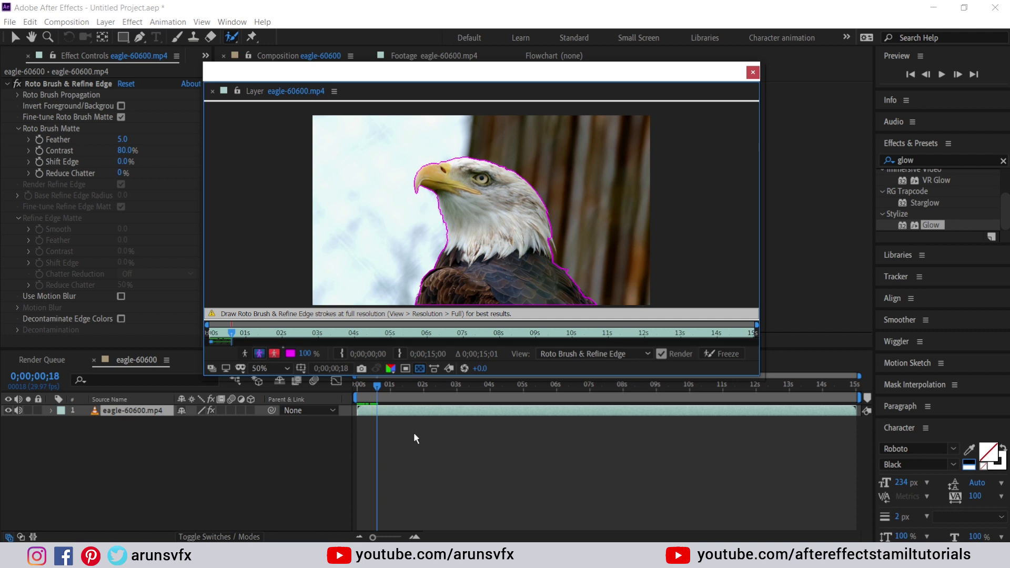
left_click(17, 95)
key("Page_Down")
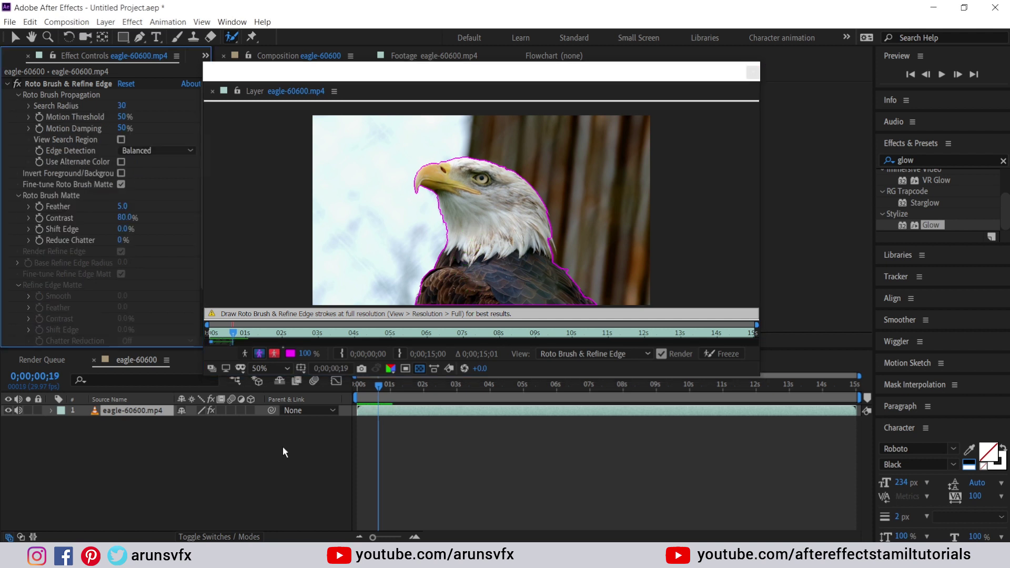
key("Page_Down")
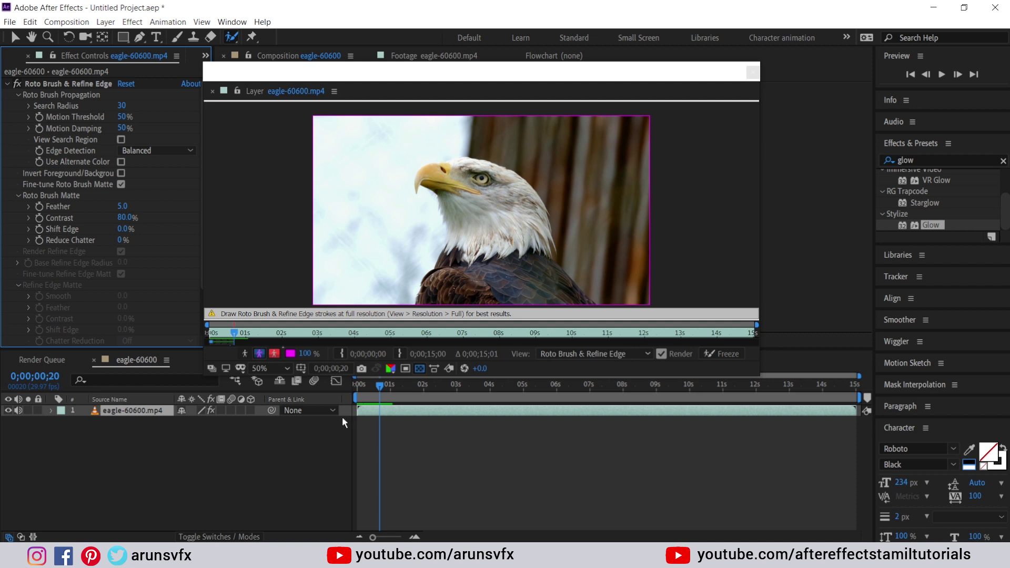
Step: Repaint the eagle from beak to neck as foreground at 0;00;00;20, including the top of the head
left_click(450, 182)
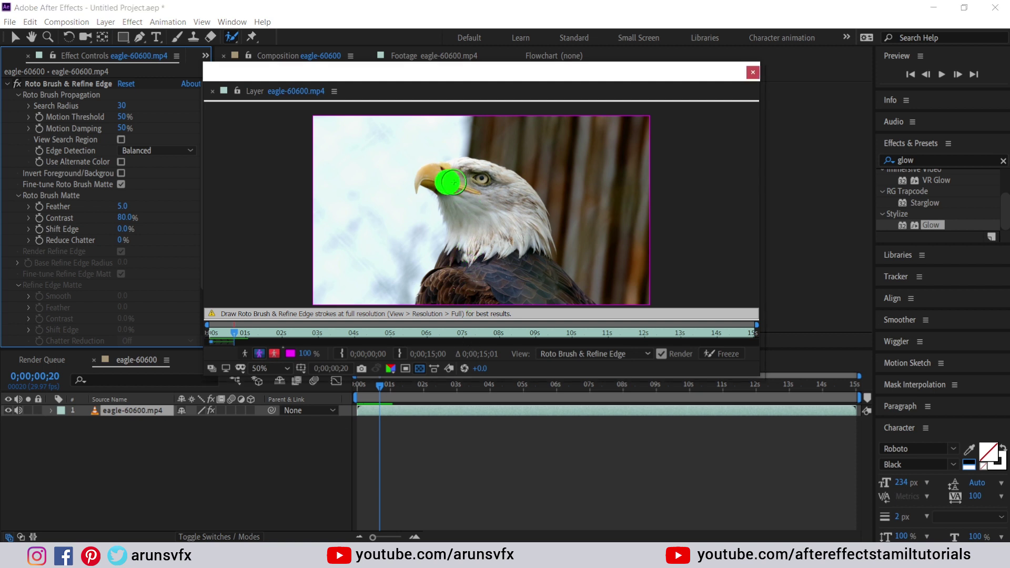
mouse_move(451, 182)
left_mouse_down()
mouse_move(476, 206)
mouse_move(491, 263)
mouse_move(531, 287)
mouse_move(455, 283)
mouse_move(471, 250)
mouse_move(458, 215)
mouse_move(474, 201)
mouse_move(509, 239)
left_mouse_up()
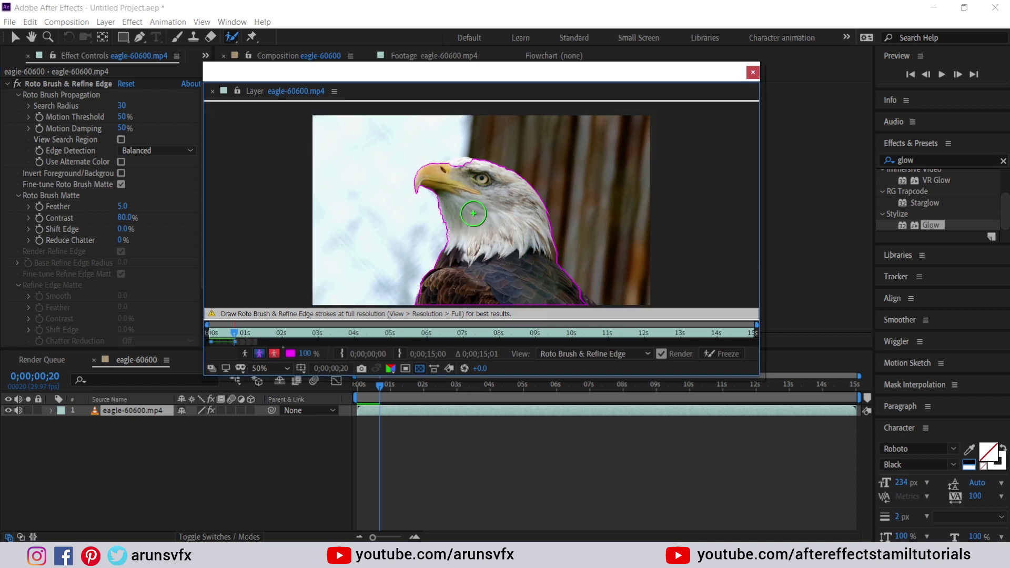
left_click(462, 169)
Step: Propagate the eagle selection frame by frame until it is lost, ending on frame 0;00;01;10
key("Page_Down")
key("Page_Down")
key("Page_Down")
key("Page_Down")
key("Page_Down")
key("Page_Down")
key("Page_Down")
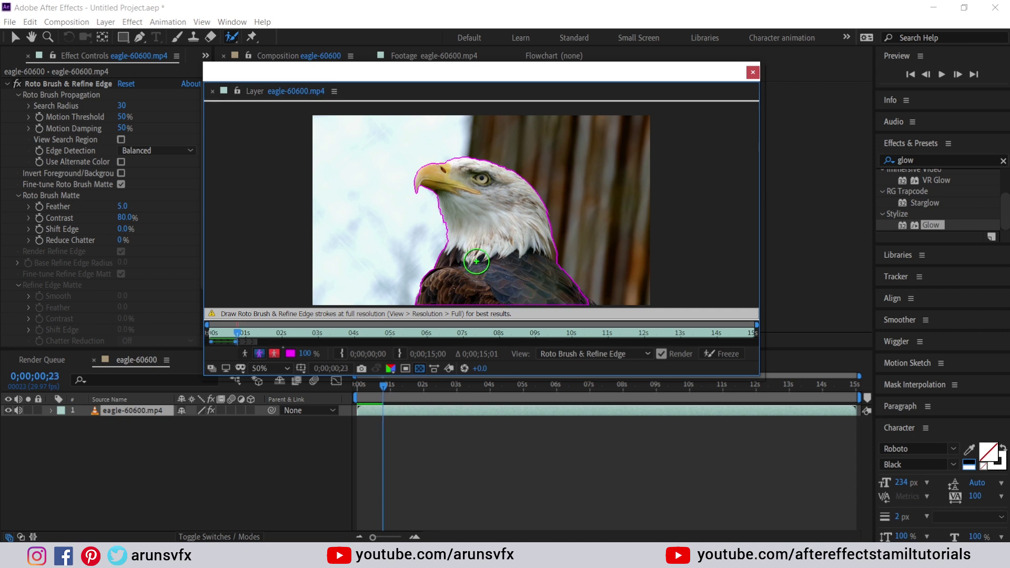
key("Page_Down")
key("Page_Down")
key("Page_Down")
key("Page_Down")
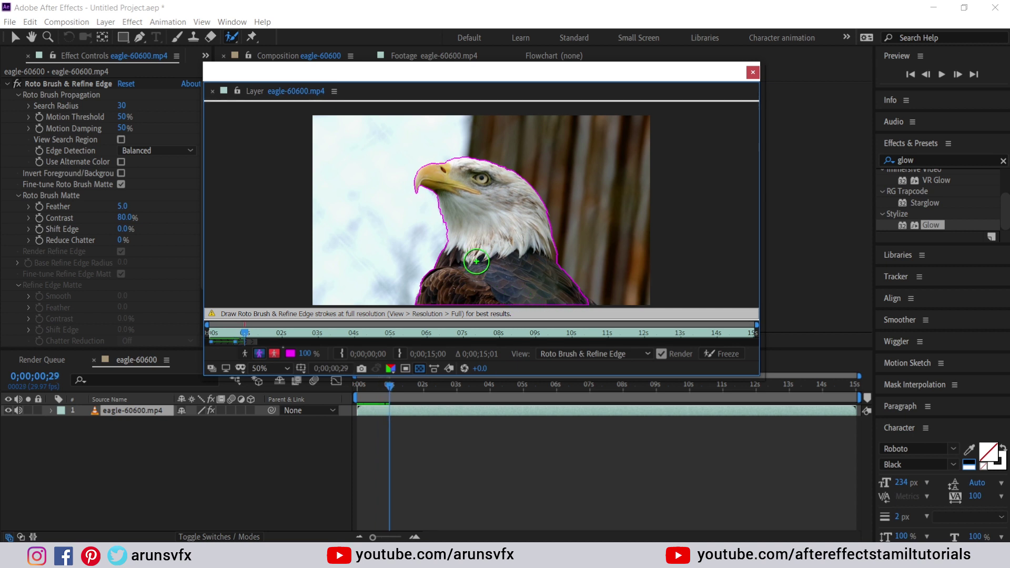
key("Page_Down")
key("Page_Down")
key("Page_Down")
key("Page_Down")
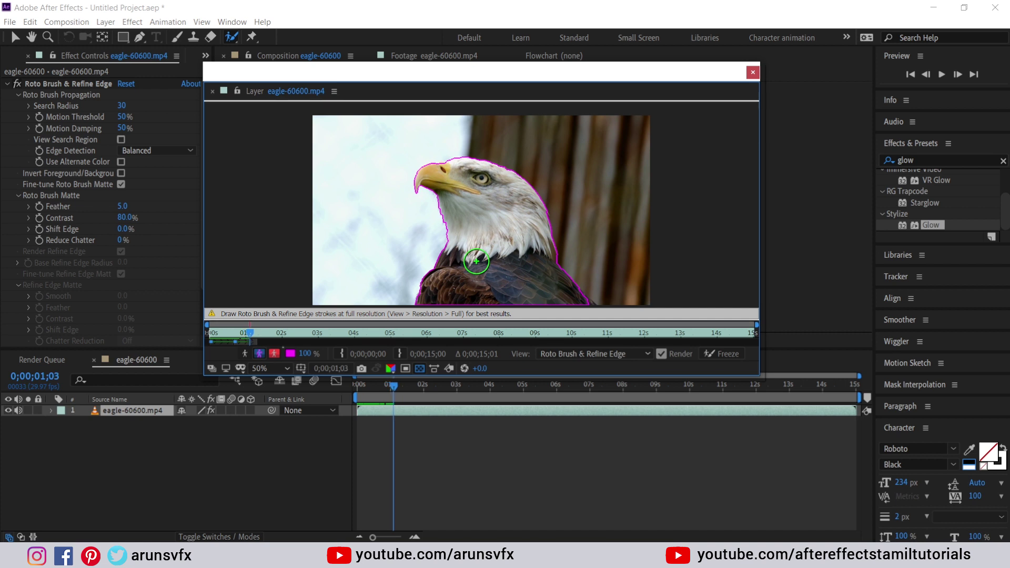
key("Page_Down")
key("Page_Down")
key("Page_Down")
key("Page_Down")
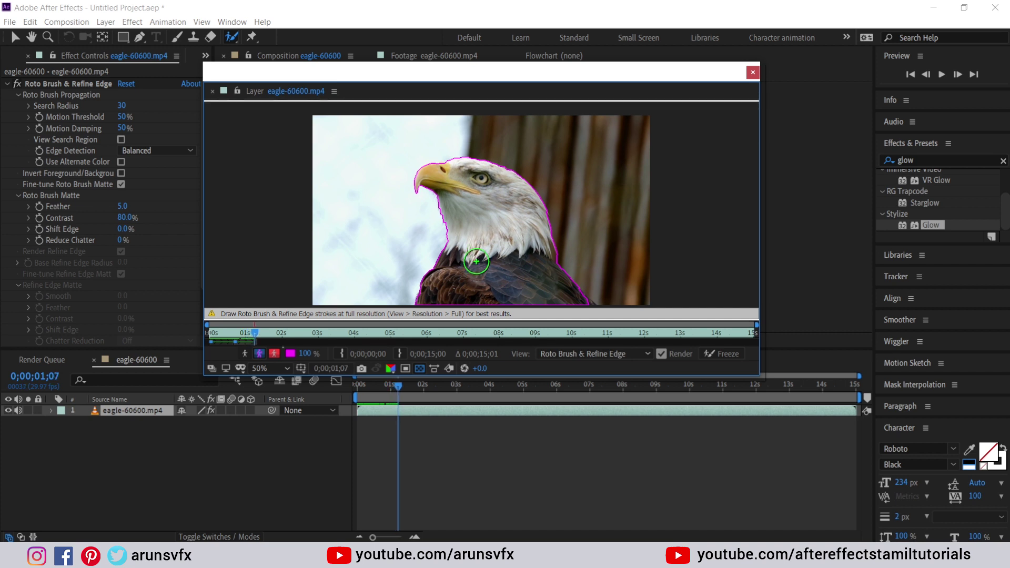
key("Page_Down")
key("Page_Down")
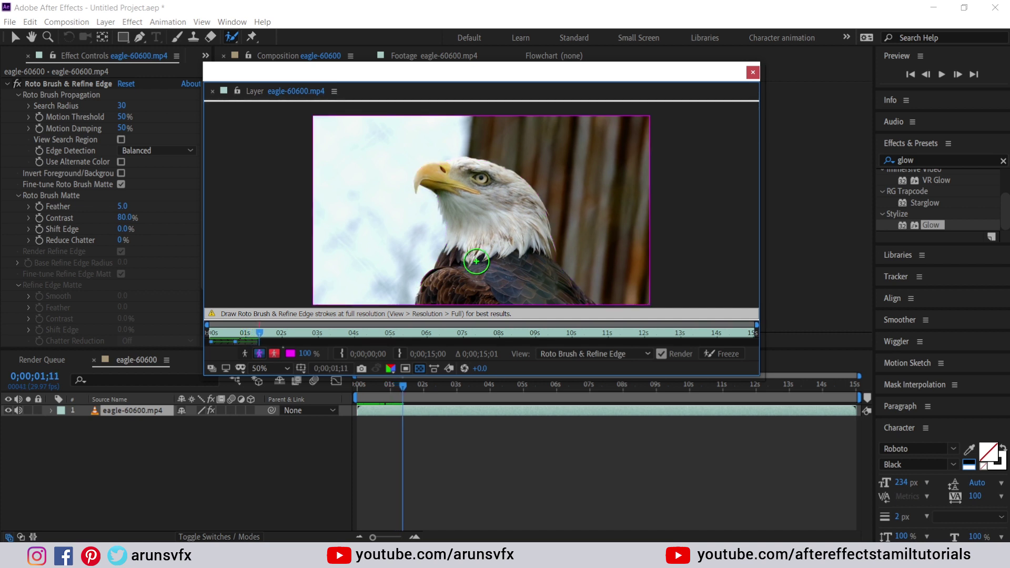
key("Page_Up")
key("Page_Up")
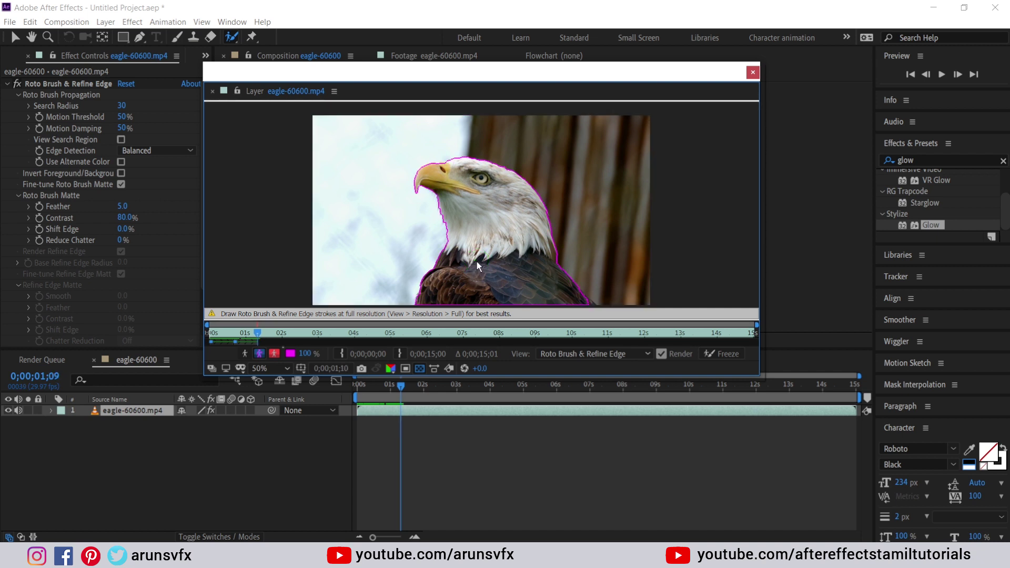
key("Page_Down")
Step: Repaint the eagle's body, head, beak and forehead as foreground at 0;00;01;10
mouse_move(451, 295)
left_mouse_down()
mouse_move(472, 243)
mouse_move(458, 182)
mouse_move(486, 181)
mouse_move(504, 199)
mouse_move(526, 267)
mouse_move(550, 302)
left_mouse_up()
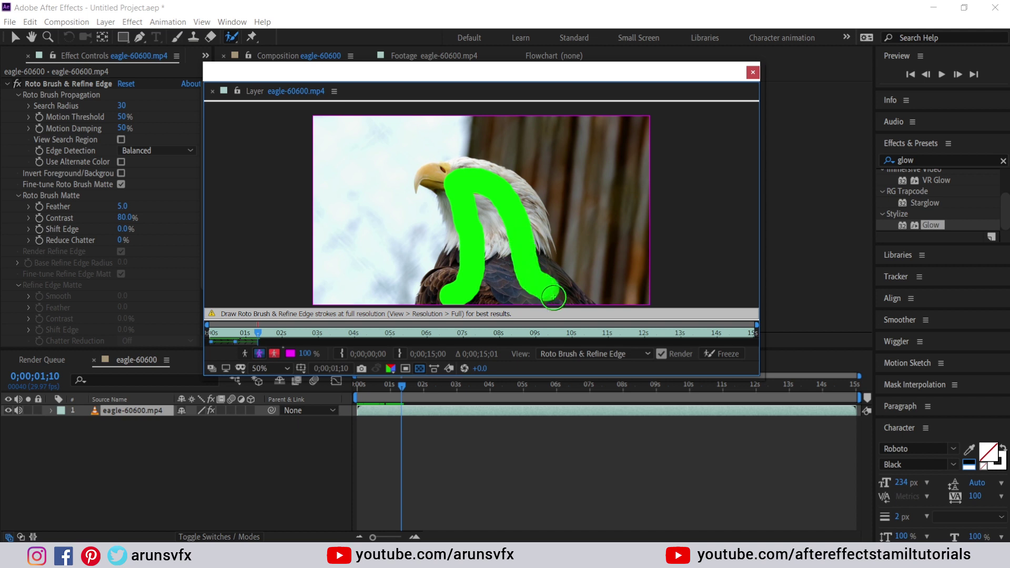
left_click_drag(453, 182, 433, 176)
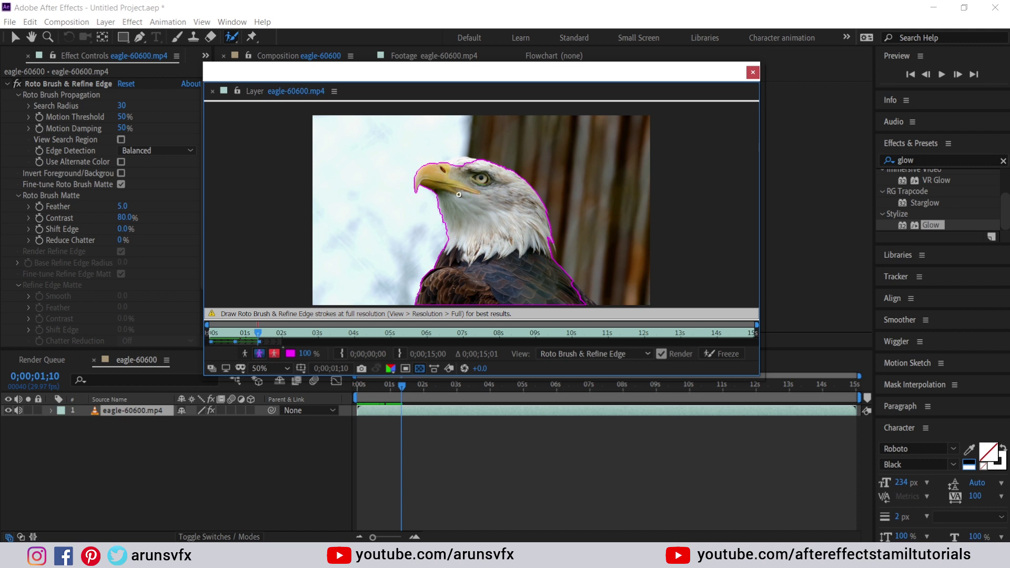
left_click(470, 164)
Step: Propagate the selection to 0;00;02;00 and add the missing forehead and back feathers to the foreground
key("Page_Down")
key("Page_Down")
key("Page_Down")
key("Page_Down")
key("Page_Down")
key("Page_Down")
key("Page_Down")
key("Page_Down")
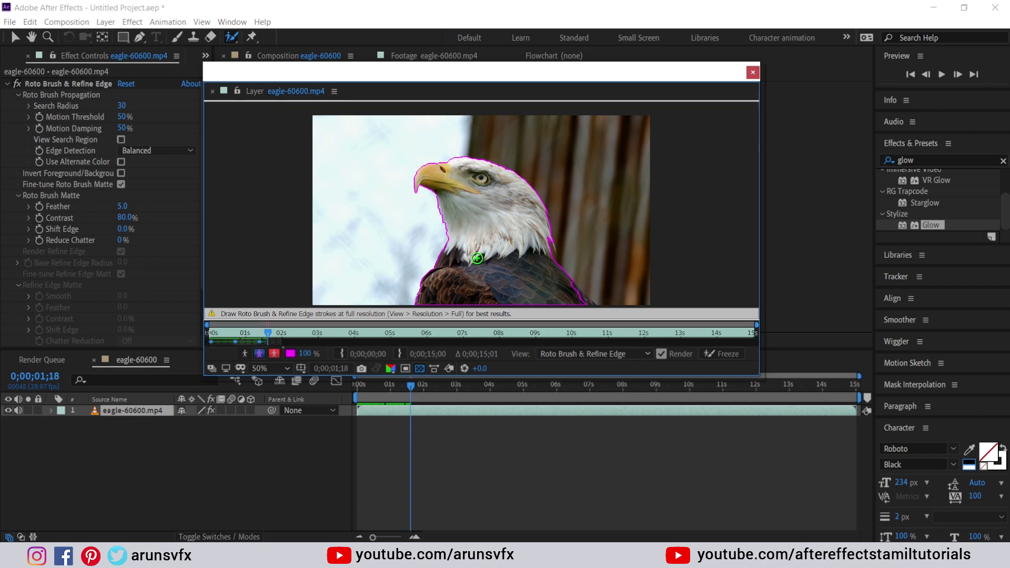
key("Page_Down")
key("Page_Down")
key("Page_Down")
key("Page_Down")
key("Page_Down")
key("Page_Down")
key("Page_Down")
key("Page_Down")
key("Page_Down")
key("Page_Down")
key("Page_Down")
key("Page_Down")
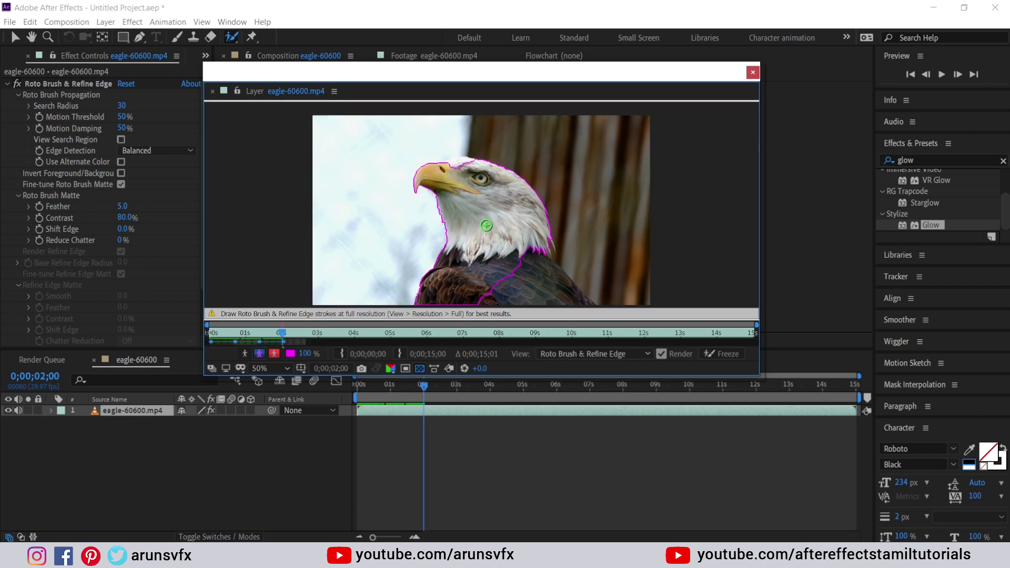
left_click_drag(476, 167, 450, 164)
left_click_drag(518, 251, 536, 272)
Step: Propagate the selection to 0;00;02;20 and repaint the eagle's body and head as foreground there
key("Page_Down")
key("Page_Down")
key("Page_Down")
key("Page_Down")
key("Page_Down")
key("Page_Down")
key("Page_Down")
key("Page_Down")
key("Page_Down")
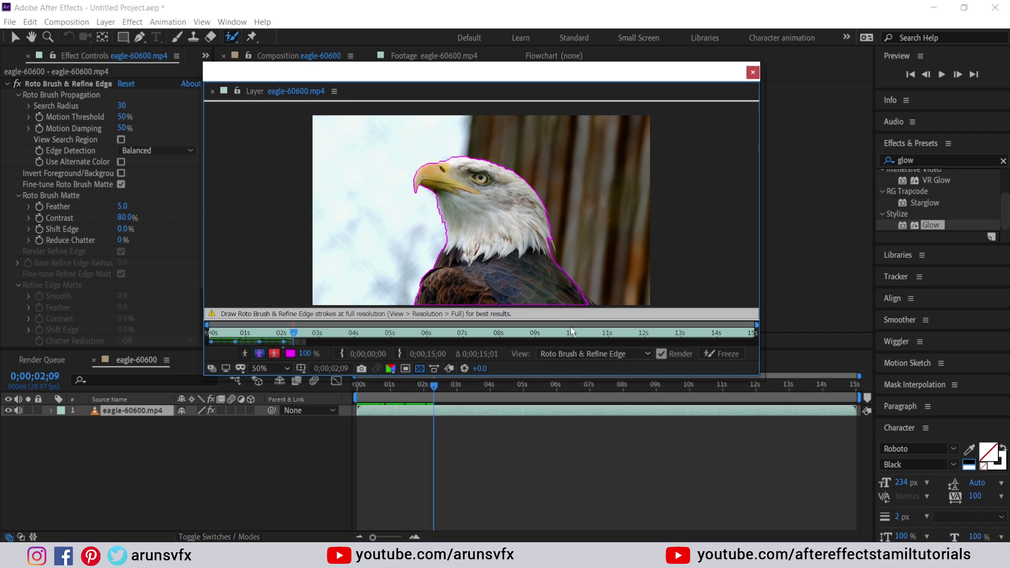
key("Page_Down")
key("Page_Down")
key("Page_Down")
key("Page_Down")
key("Page_Down")
key("Page_Down")
key("Page_Down")
key("Page_Down")
key("Page_Down")
key("Page_Down")
key("Page_Down")
left_click_drag(435, 299, 489, 181)
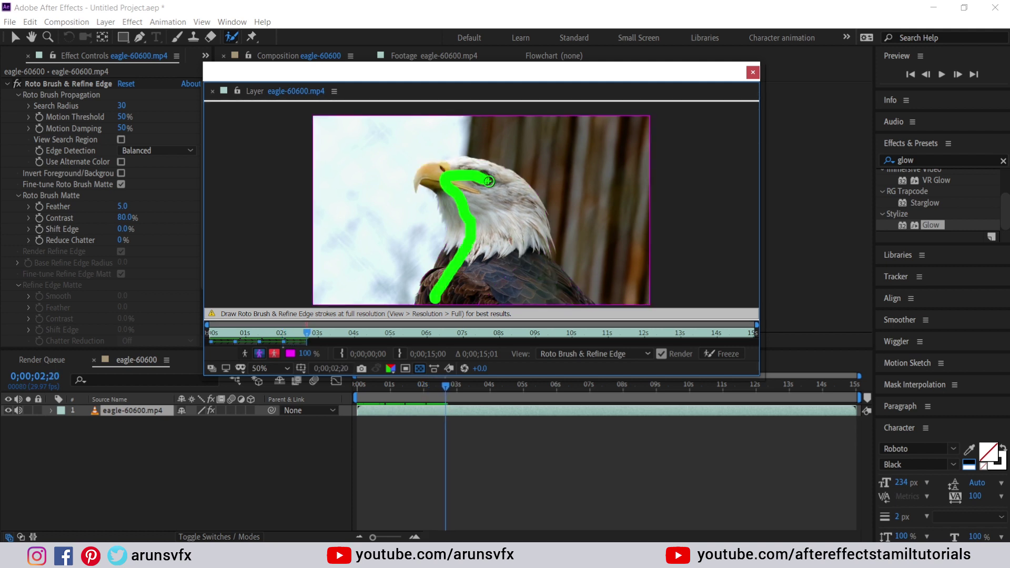
Step: Propagate the selection to 0;00;03;10 and repaint the eagle's head, body and forehead as foreground there
key("Page_Down")
key("Page_Down")
key("Page_Down")
key("Page_Down")
key("Page_Down")
key("Page_Down")
key("Page_Down")
key("Page_Down")
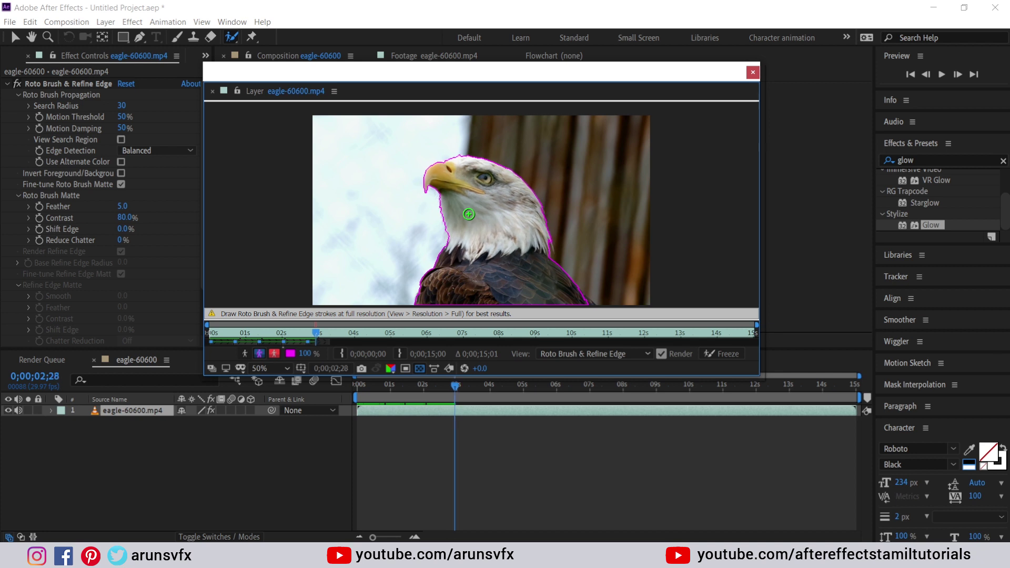
key("Page_Down")
key("Page_Down")
key("Page_Down")
key("Page_Down")
key("Page_Down")
key("Page_Down")
key("Page_Down")
key("Page_Down")
key("Page_Down")
key("Page_Down")
key("Page_Down")
key("Page_Down")
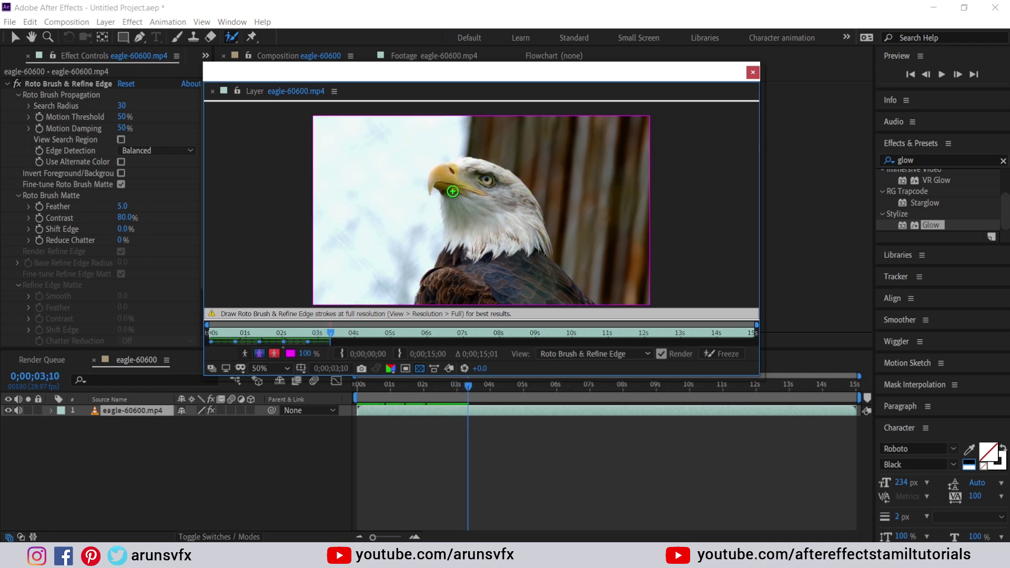
mouse_move(452, 191)
left_mouse_down()
mouse_move(490, 172)
mouse_move(534, 293)
left_mouse_up()
left_click_drag(455, 163, 464, 165)
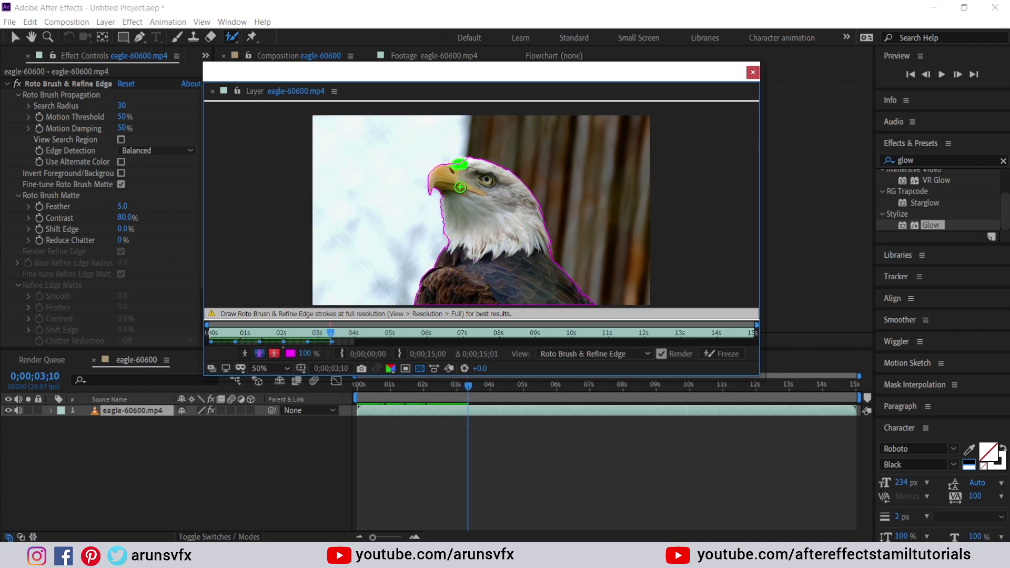
Step: Propagate the eagle selection through 0;00;04;00 and end the work area at 0;00;03;29
key("Page_Down")
key("Page_Down")
key("Page_Down")
key("Page_Down")
key("Page_Down")
key("Page_Down")
key("Page_Down")
key("Page_Down")
key("Page_Down")
key("Page_Down")
key("Page_Down")
key("Page_Down")
key("Page_Down")
key("Page_Down")
key("Page_Down")
key("Page_Down")
key("Page_Down")
key("Page_Down")
key("Page_Down")
key("Page_Down")
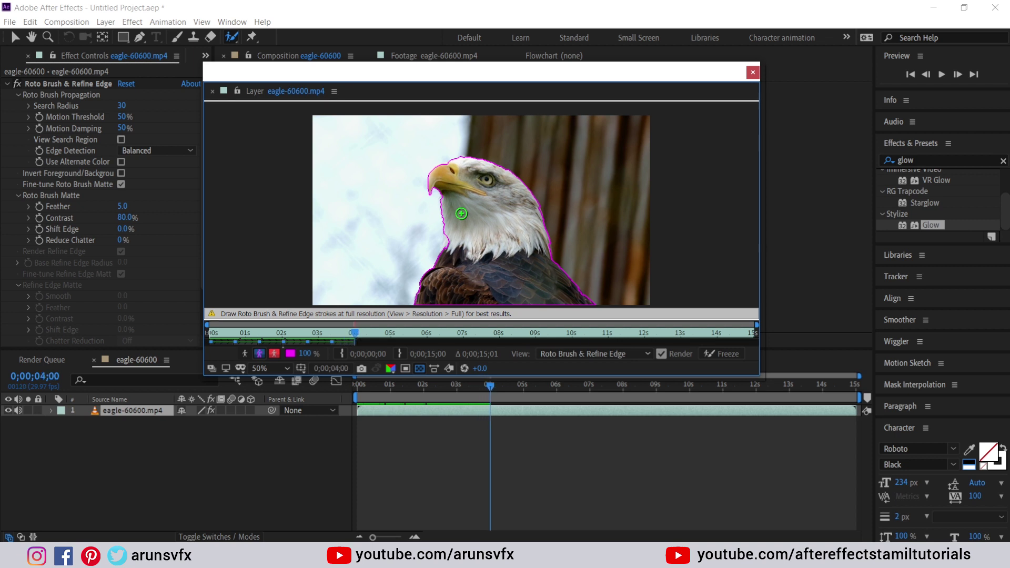
key("Page_Up")
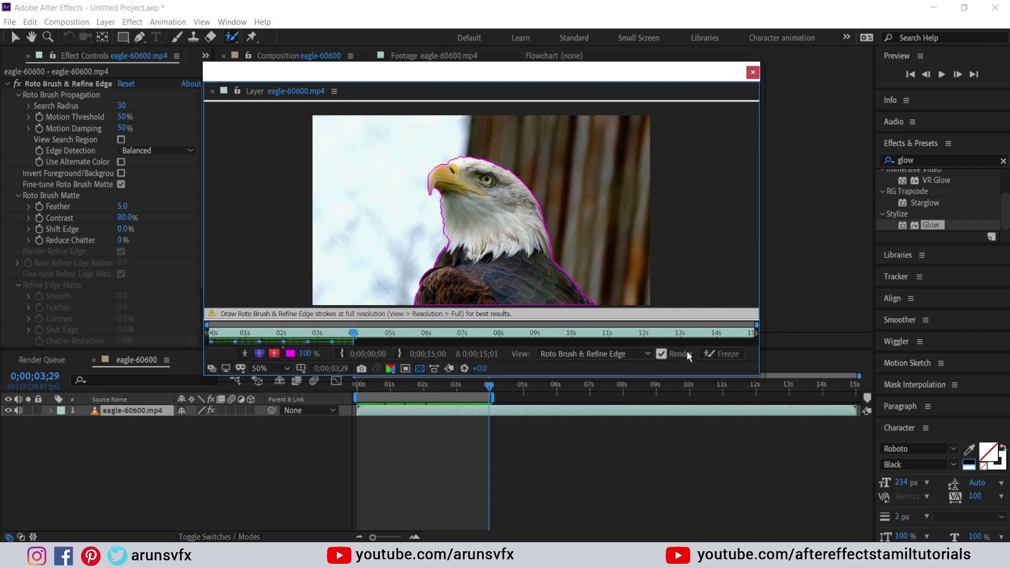
Step: Freeze the Roto Brush propagation and move the floating layer viewer aside to uncover the composition
left_click(718, 353)
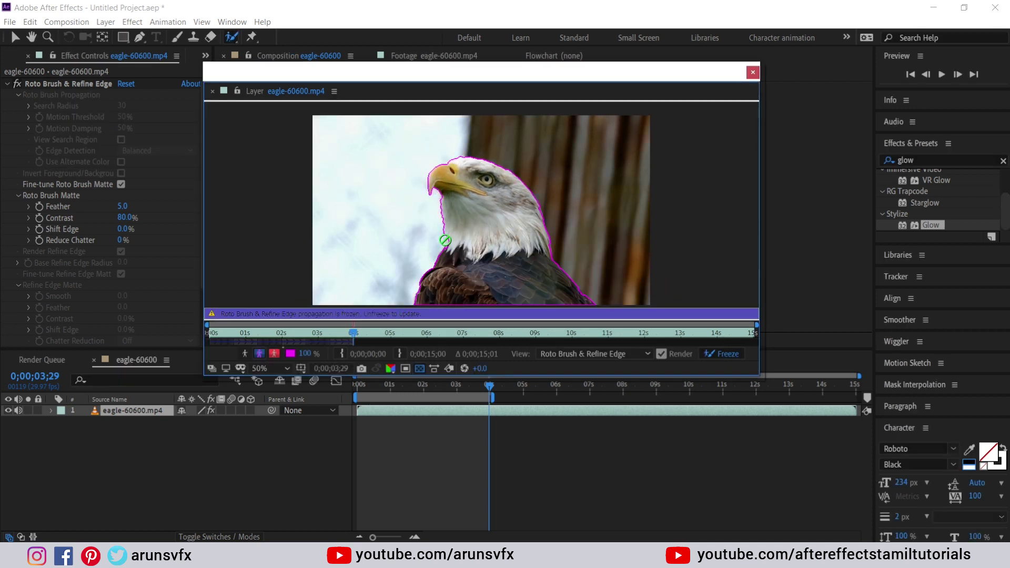
left_click(293, 62)
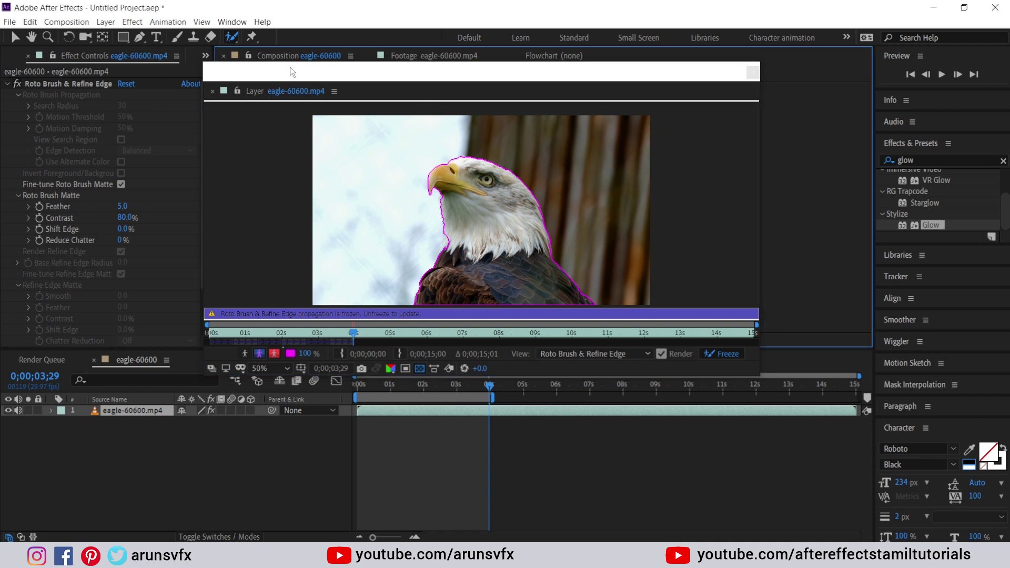
left_click_drag(289, 68, 781, 81)
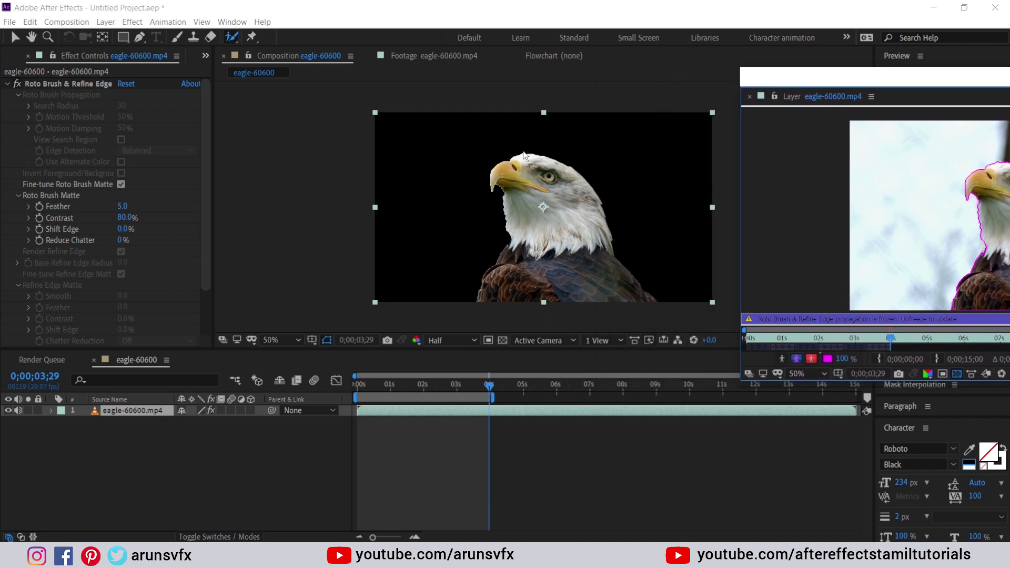
Step: Duplicate the eagle clip layer and disable Roto Brush & Refine Edge on the lower copy to restore the full background
left_click(152, 445)
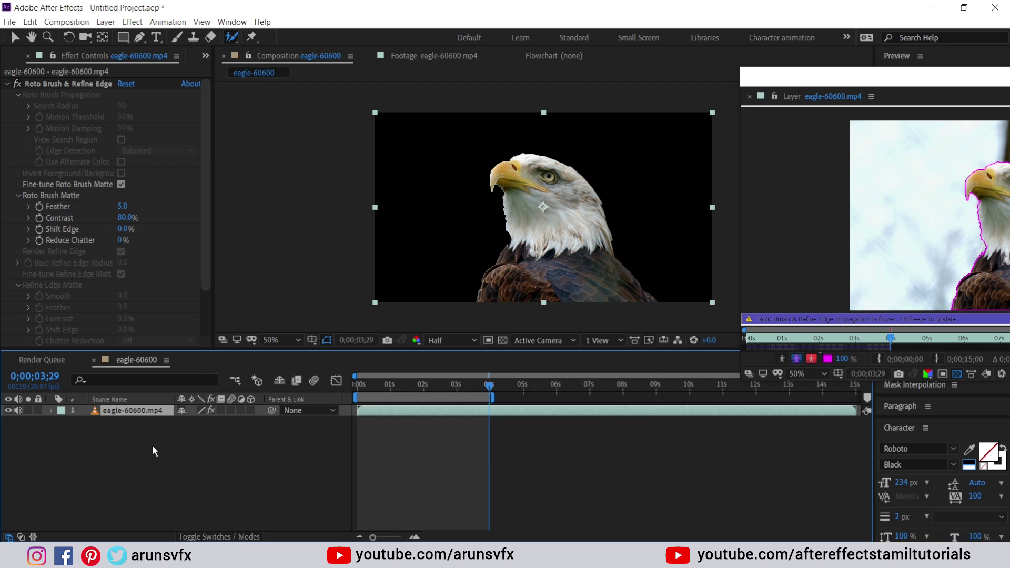
key("ctrl+d")
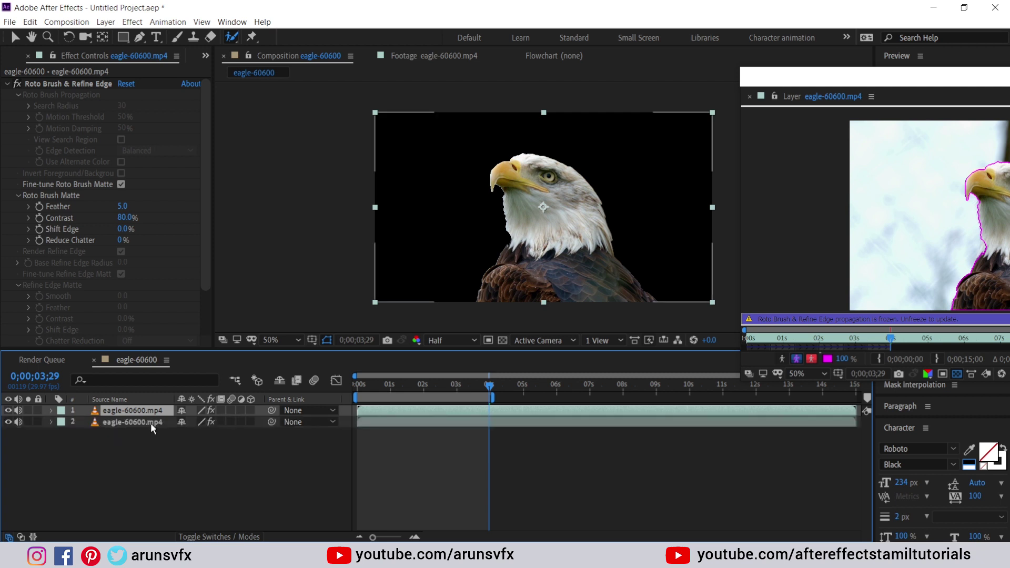
left_click(150, 423)
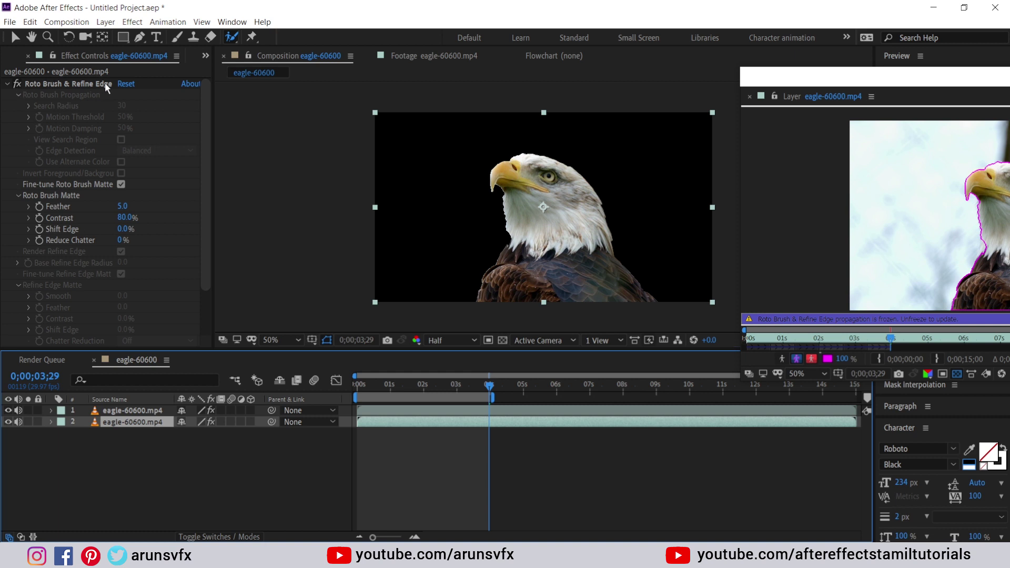
left_click(17, 84)
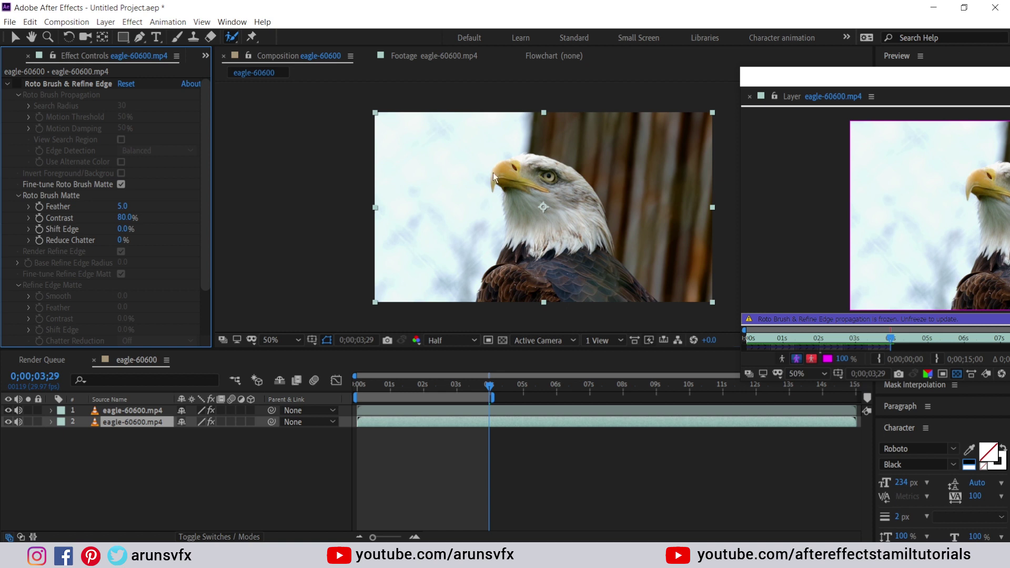
left_click(149, 472)
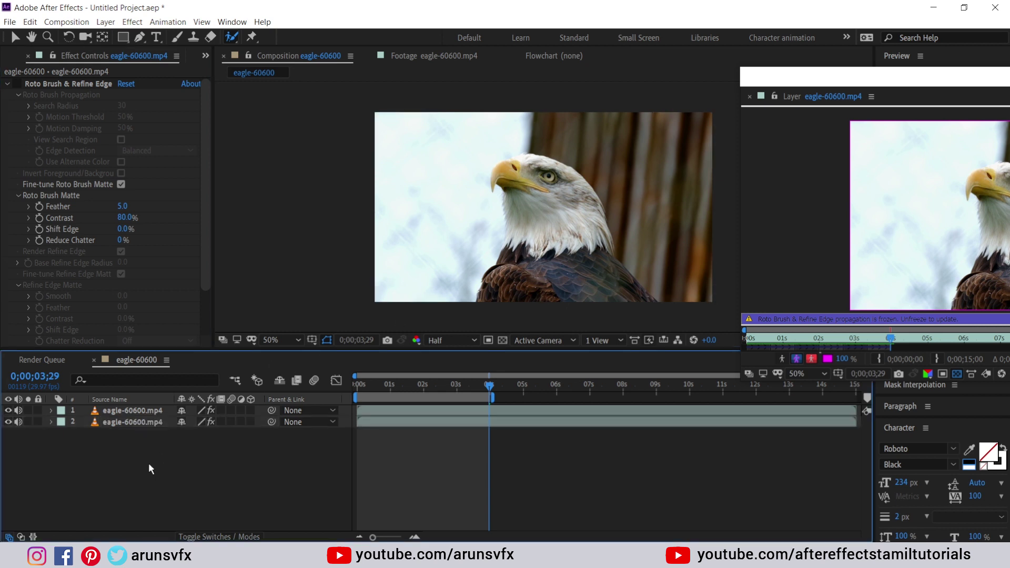
Step: Add a text layer reading "Eagle" with a white fill and move it to the middle of the frame, across the eagle's head
right_click(148, 463)
mouse_move(183, 344)
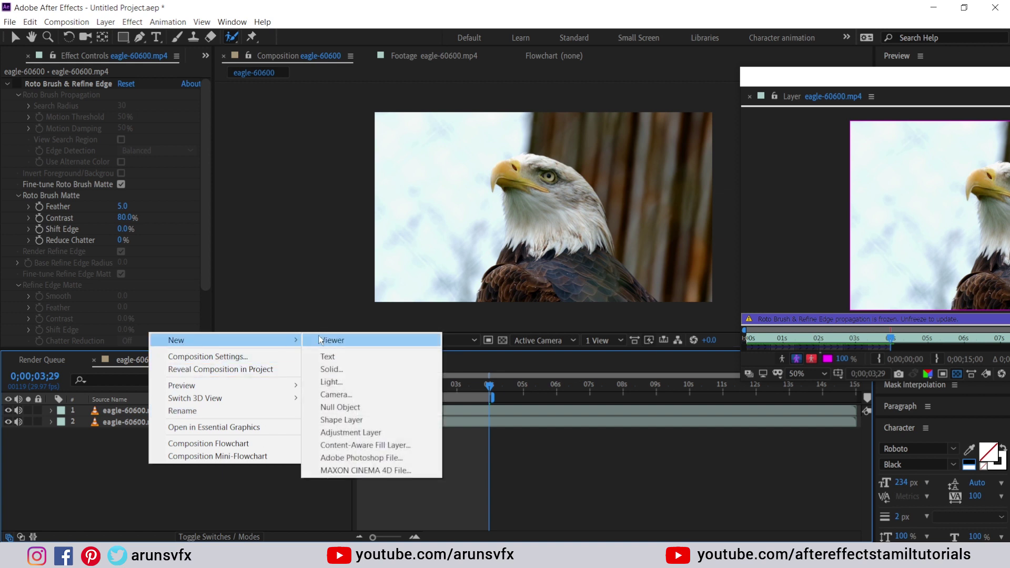
left_click(330, 357)
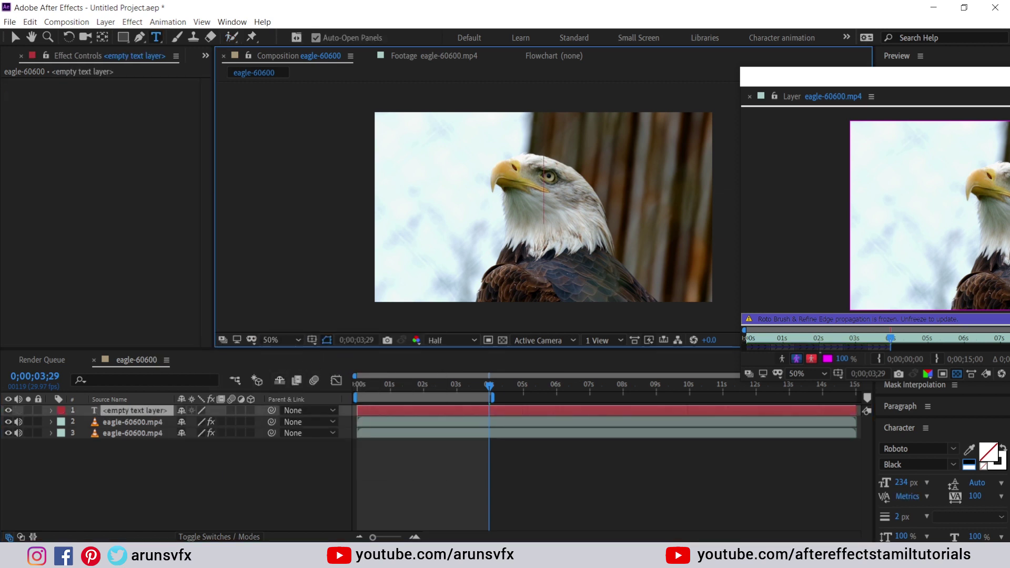
left_click(971, 467)
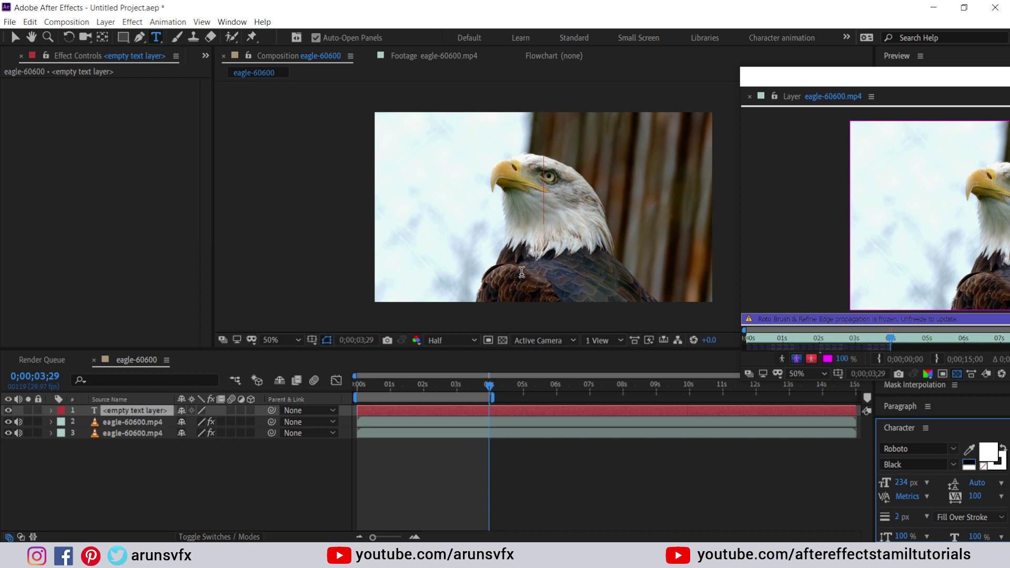
type("Eagl")
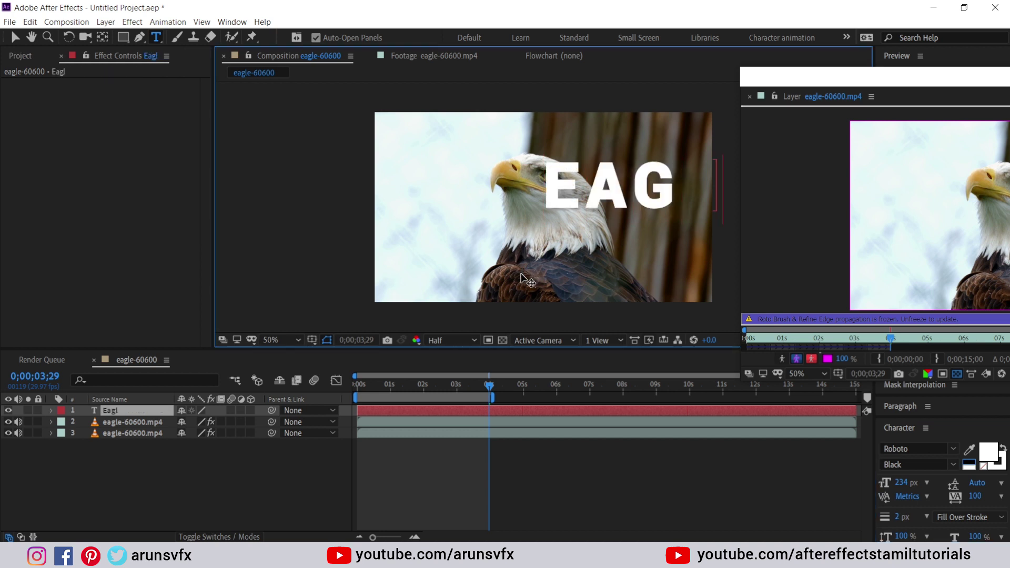
type("e")
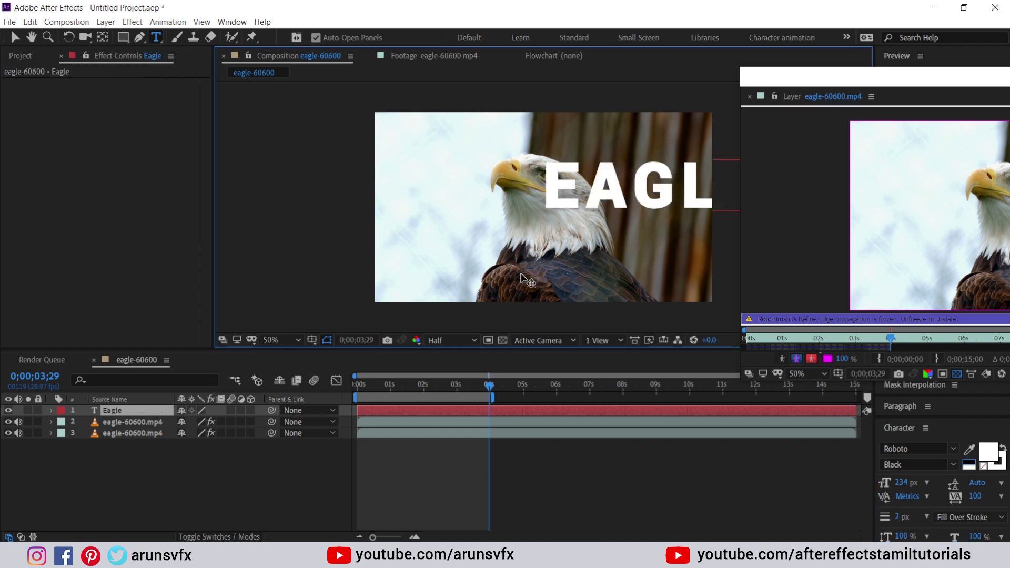
left_click(21, 40)
left_click_drag(589, 182, 486, 188)
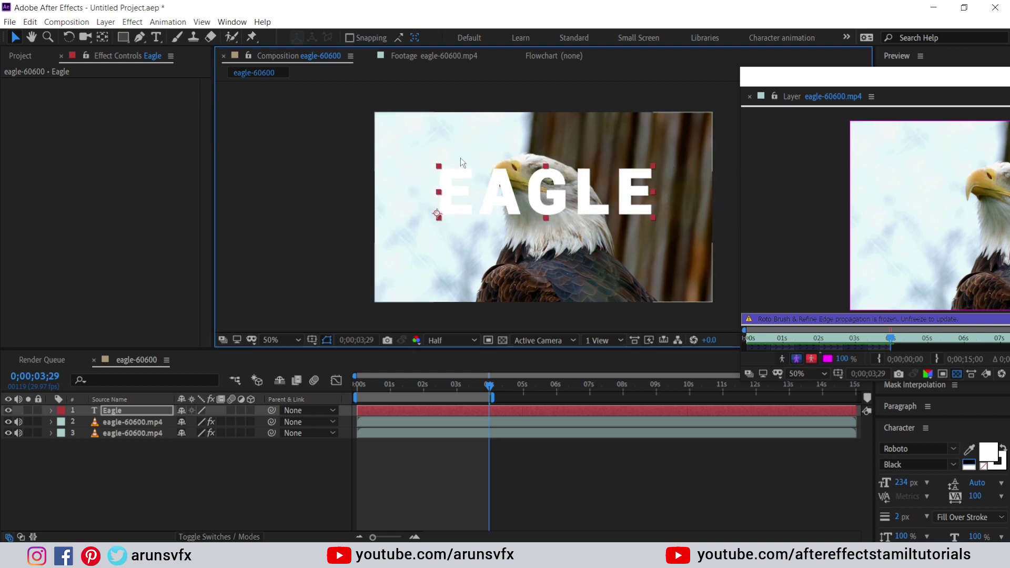
Step: Set the Eagle text's fill colour to #161616 and place its layer between the two eagle clip layers
left_click(991, 447)
left_click_drag(115, 257, 26, 316)
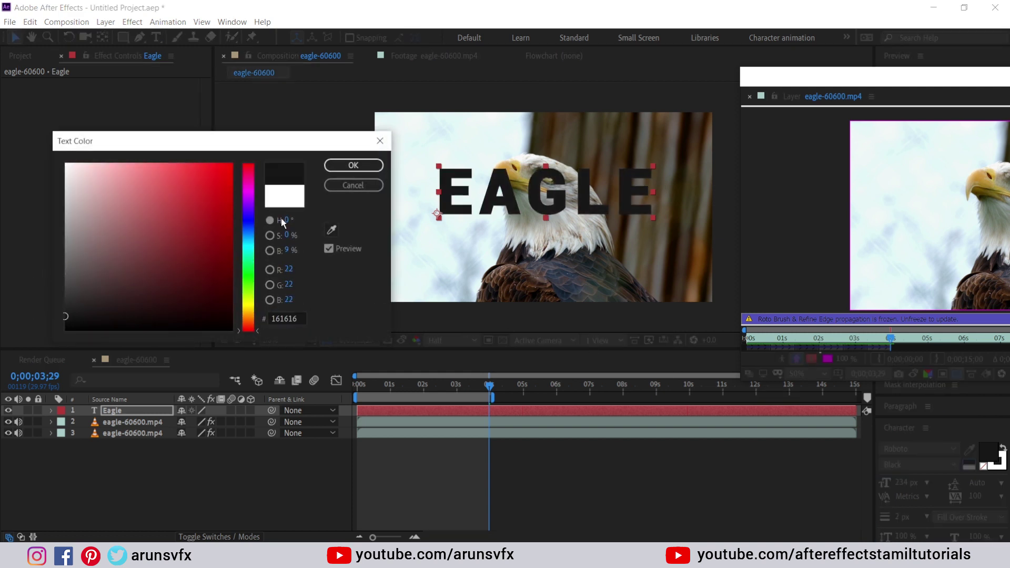
left_click(336, 167)
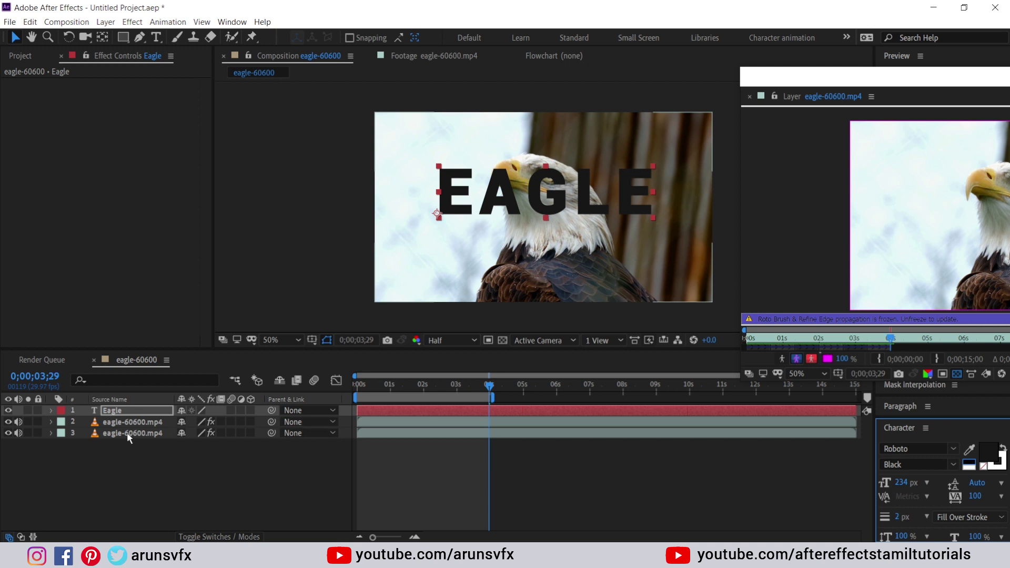
left_click_drag(133, 410, 135, 430)
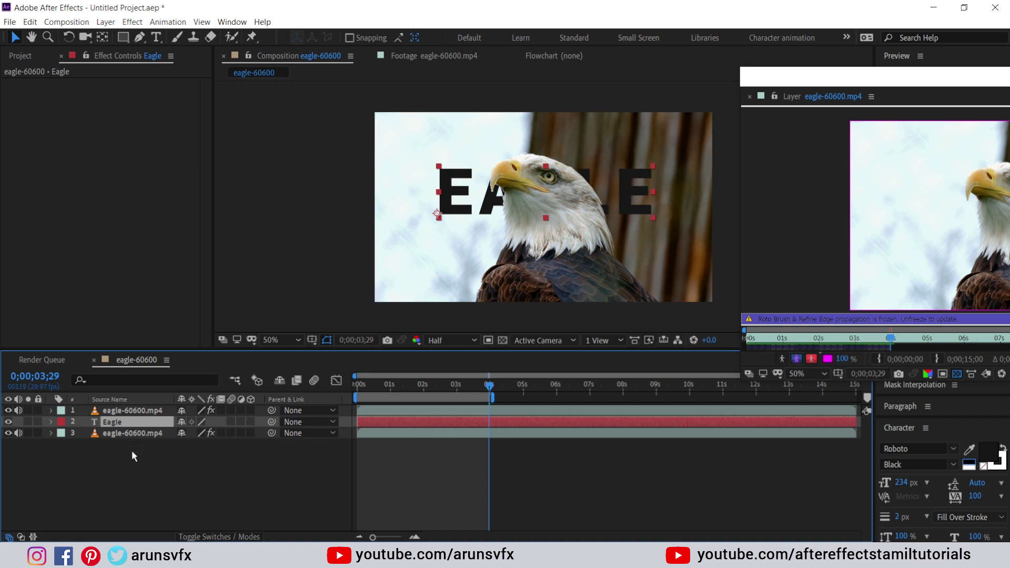
Step: Scale the Eagle text to 129%, recentre it behind the eagle's head and preview the composition
key("s")
left_click_drag(198, 432, 218, 432)
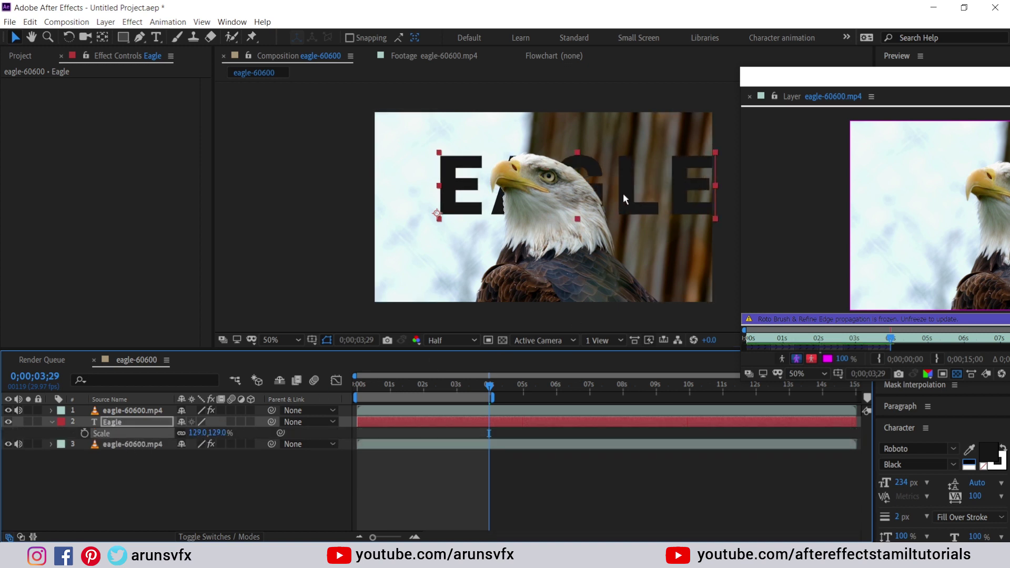
left_click_drag(623, 198, 577, 209)
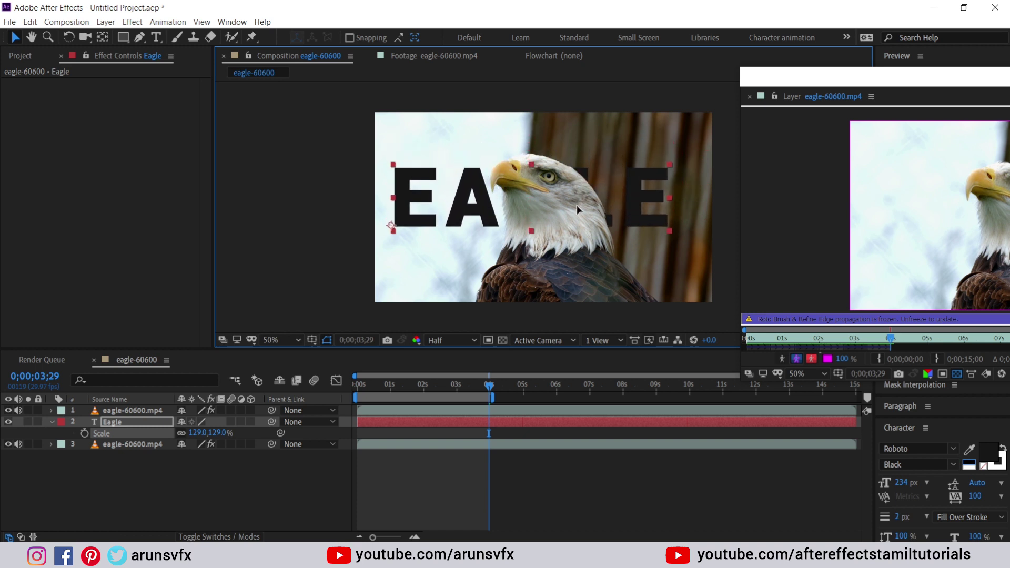
left_click(263, 494)
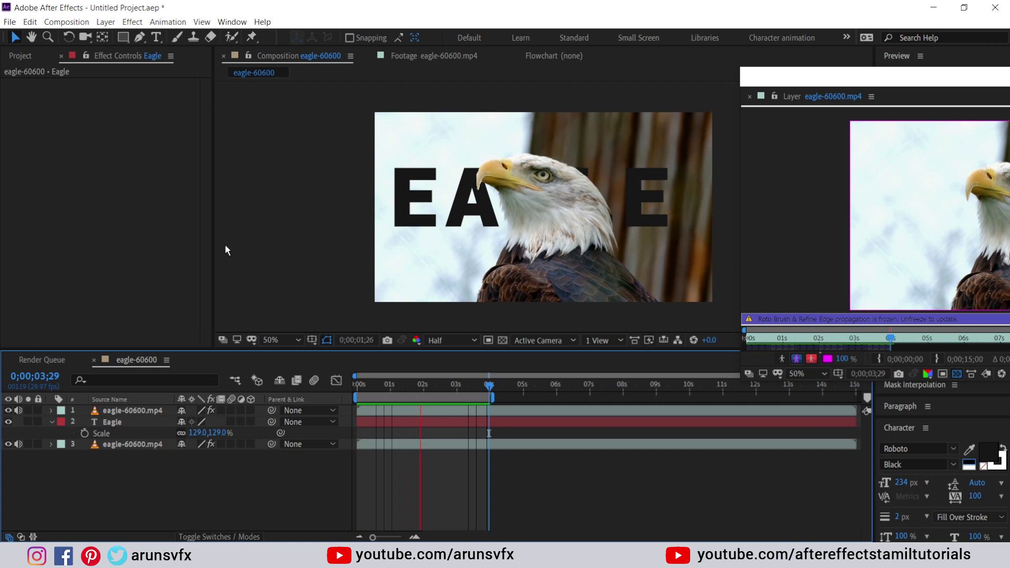
key("space")
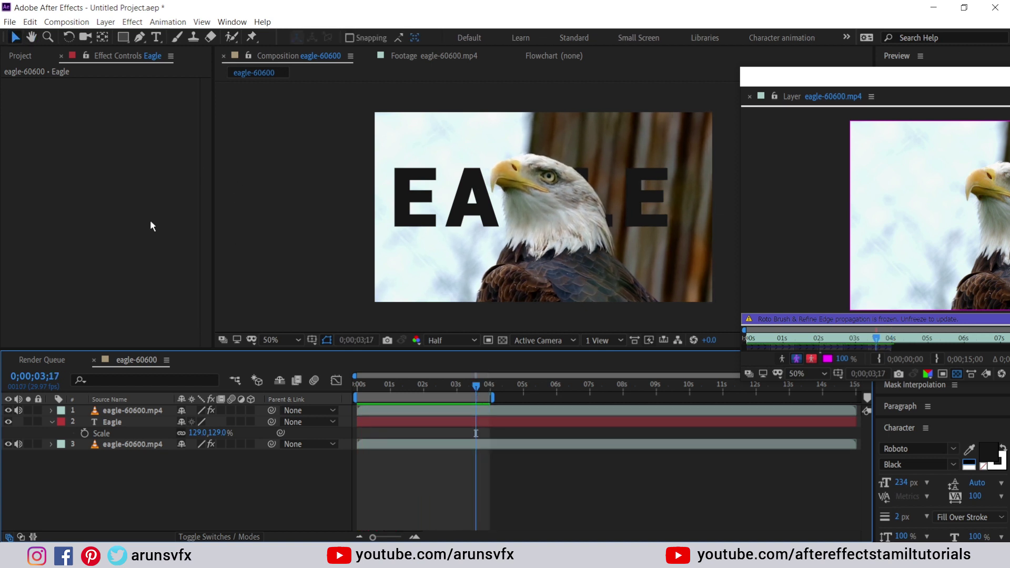
Step: Reposition the Eagle text behind the eagle's head at 62.0, 416.0 and set a Position keyframe there at 0;00;03;17
left_click(137, 421)
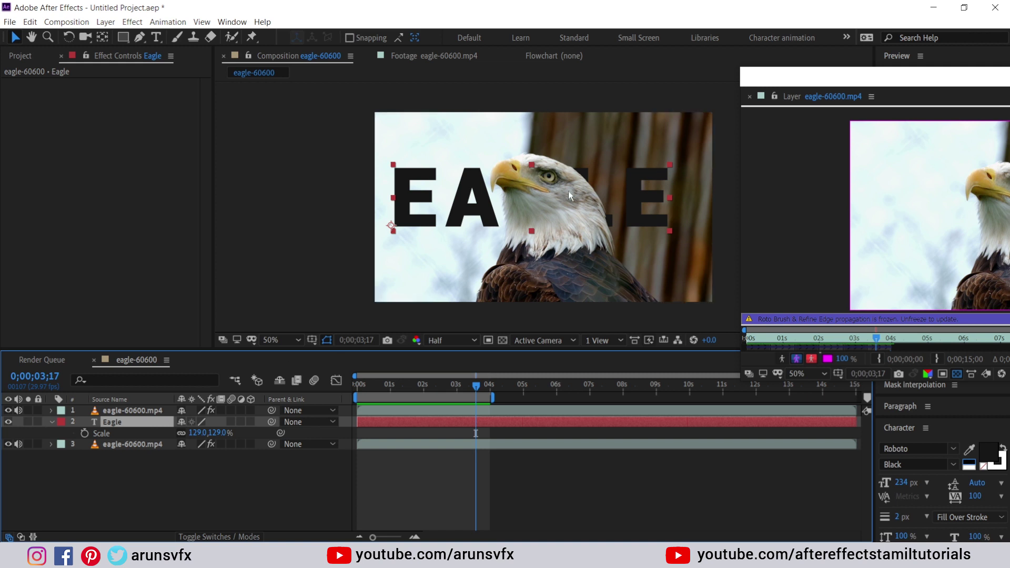
left_click_drag(485, 197, 476, 91)
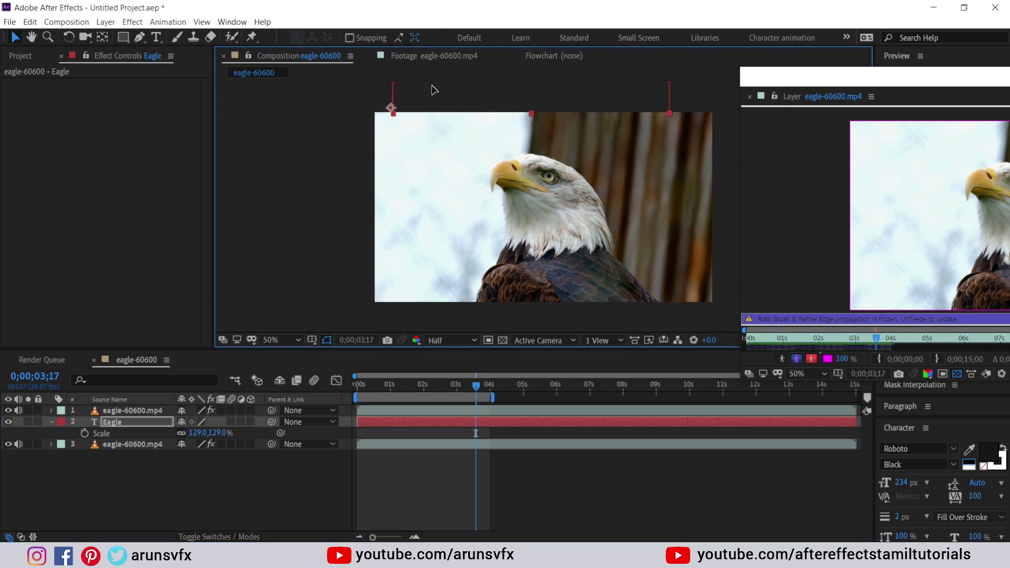
left_click_drag(435, 90, 442, 197)
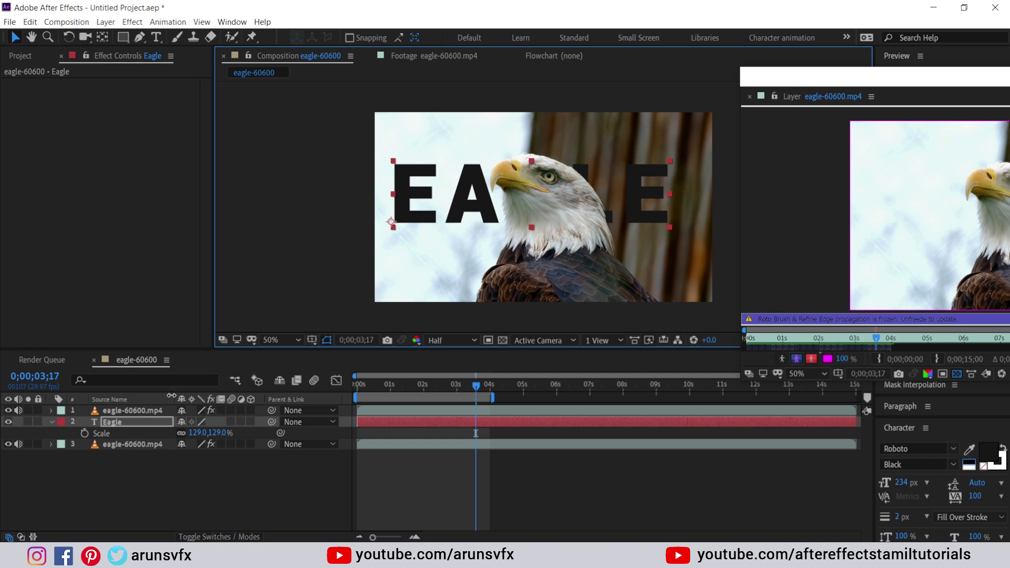
left_click(123, 423)
key("p")
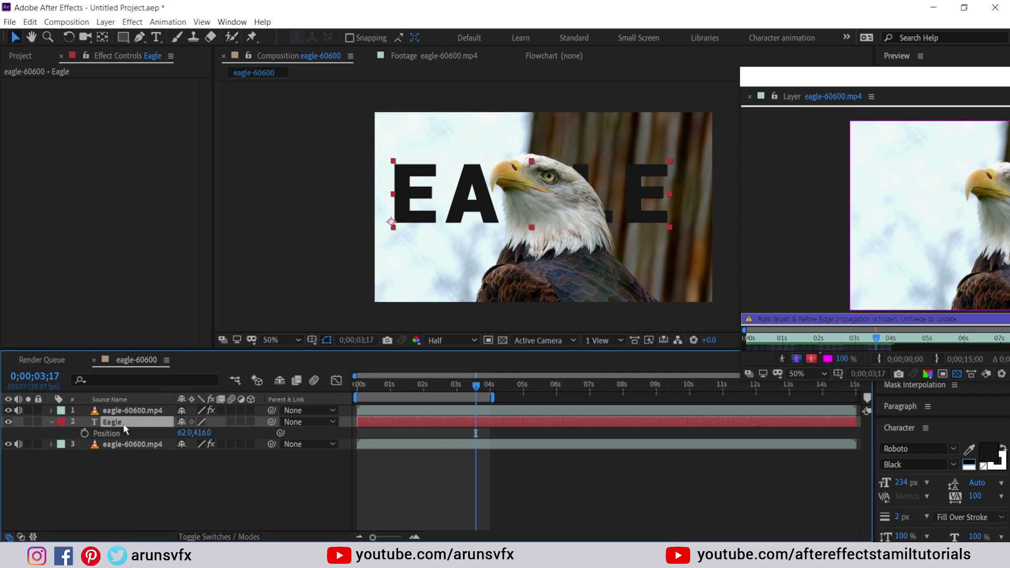
left_click(84, 434)
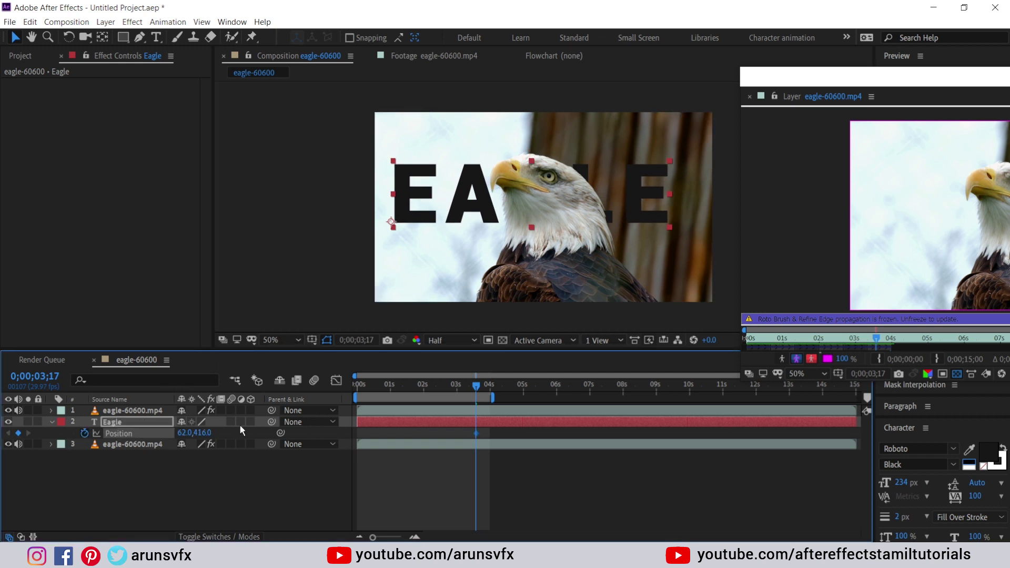
Step: Set a Position keyframe of 62.0, -46.0 at 0;00;00;00, above the frame, and preview the text's drop
left_click_drag(473, 387, 340, 387)
left_click_drag(462, 199, 453, 78)
left_click(351, 129)
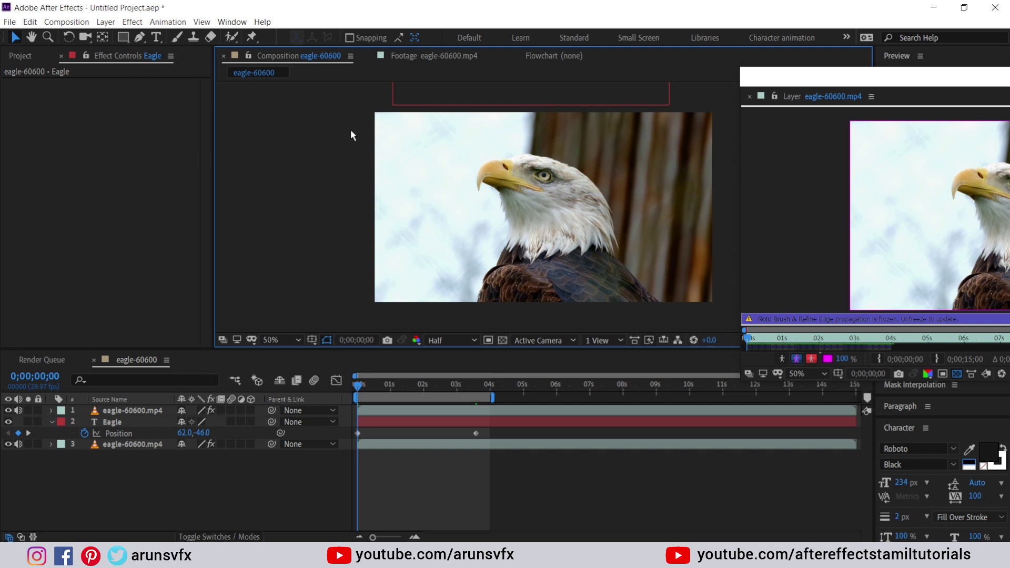
key("space")
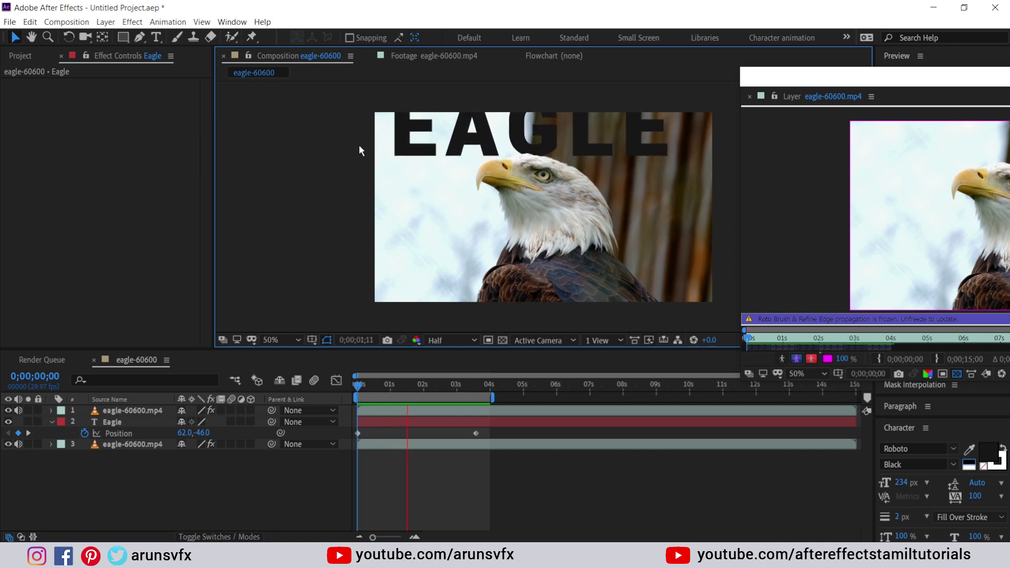
key("space")
Step: Move the text's end Position keyframe to about half a second and preview the faster drop from the start
left_click_drag(476, 433, 375, 435)
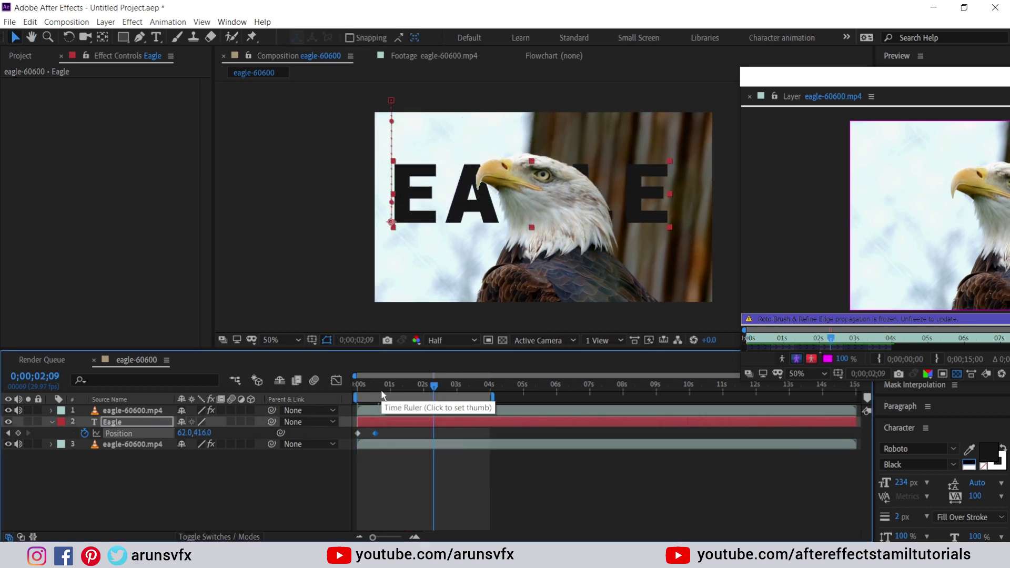
key("Home")
left_click(252, 468)
key("space")
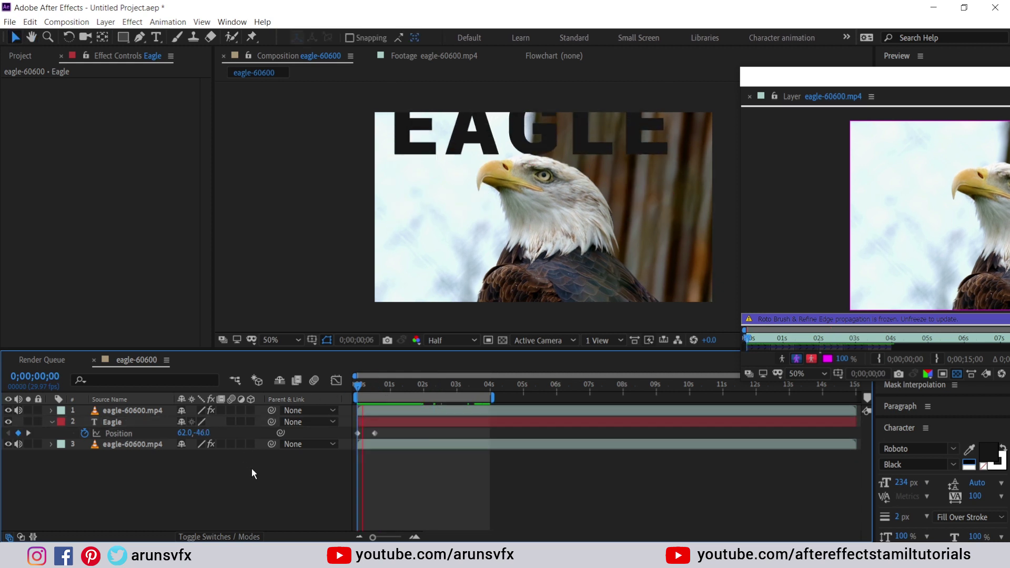